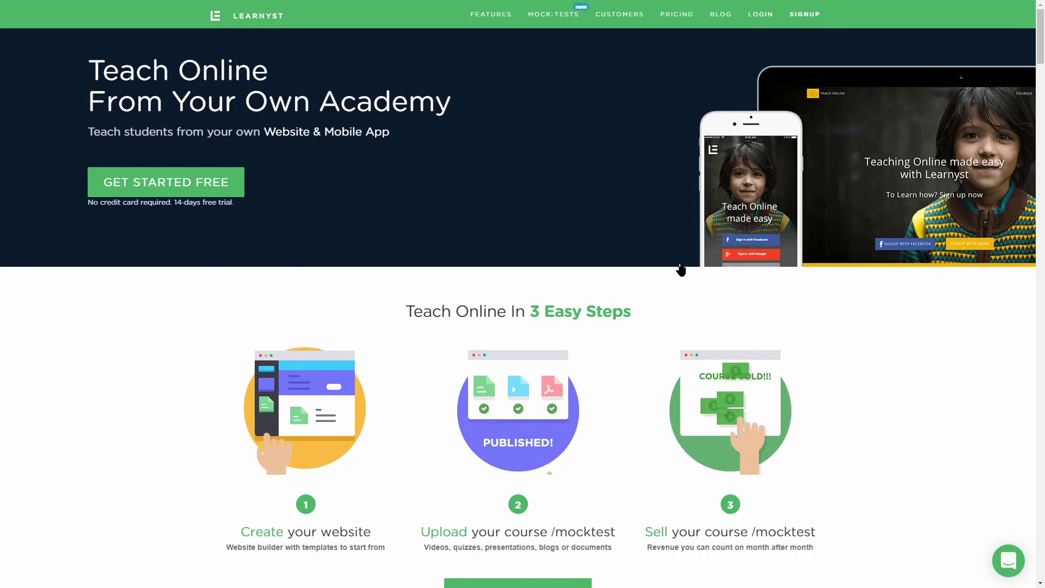
- Log in to the Learnyst academy dashboard, passing the chimney-image verification check
left_click(760, 16)
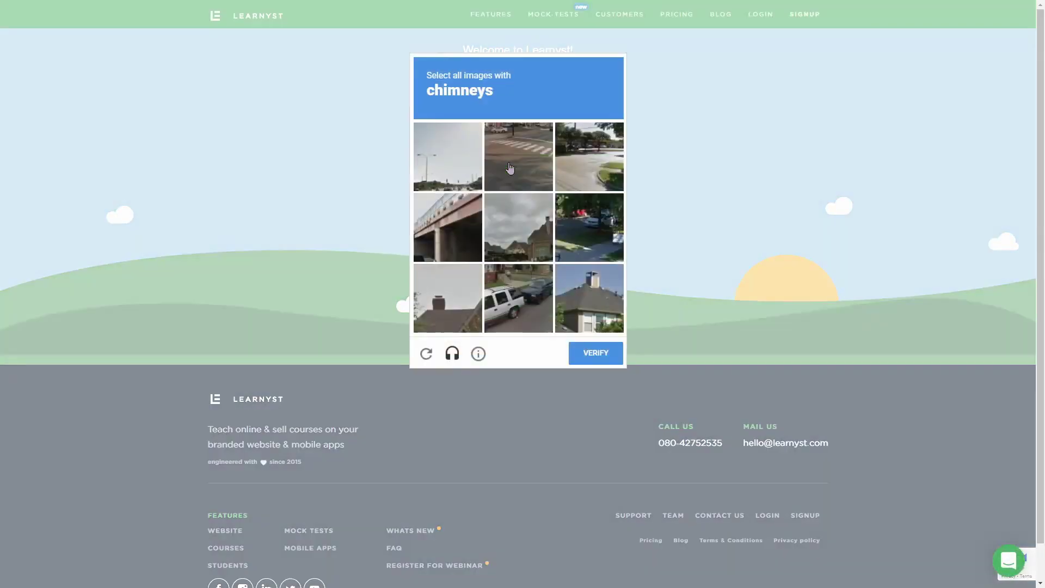
left_click(604, 289)
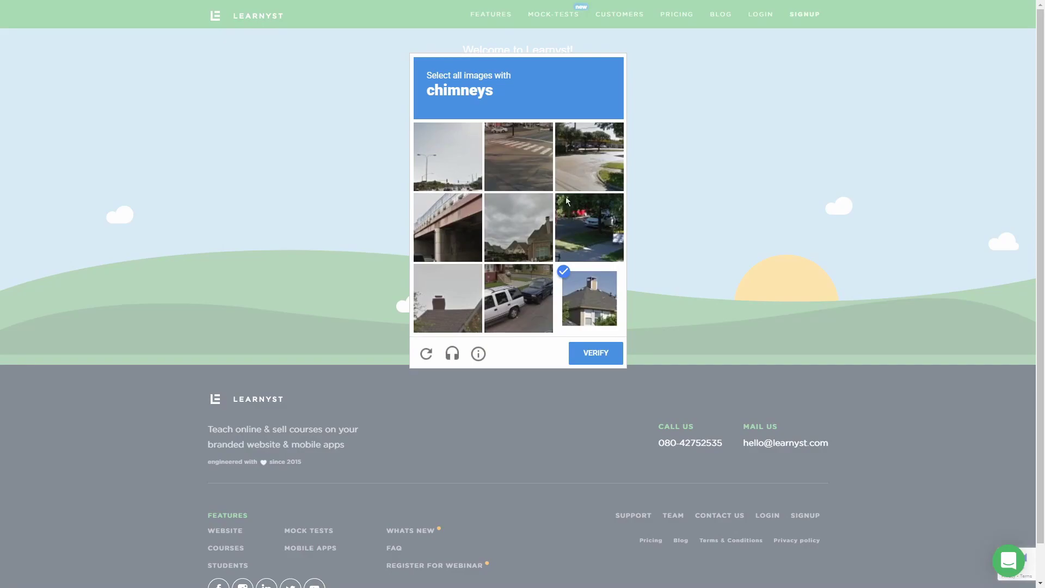
left_click(442, 312)
left_click(596, 353)
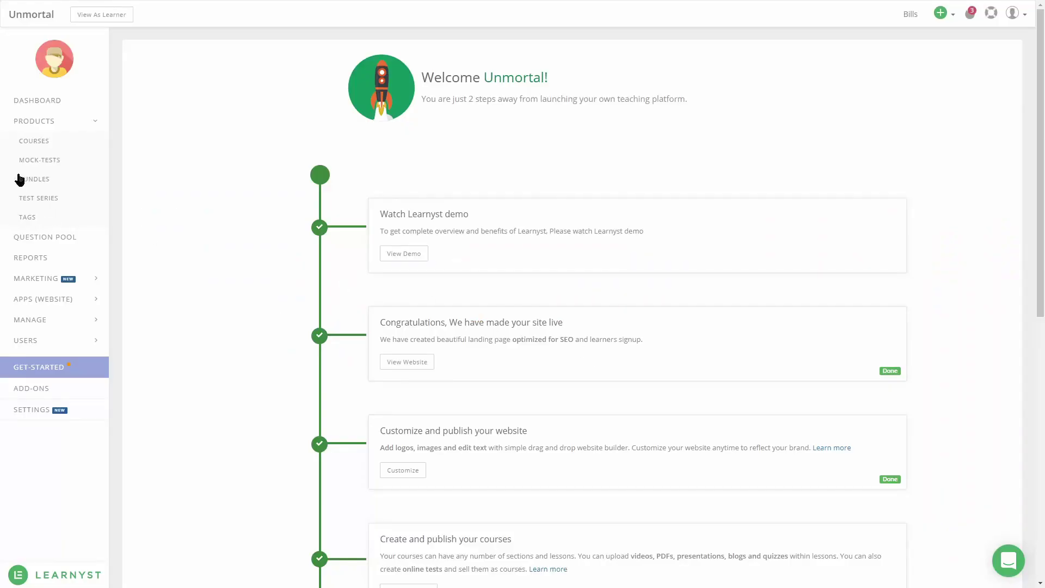
- Create a new mock test titled 'Digital evaluation' marked as an offline quiz
left_click(48, 165)
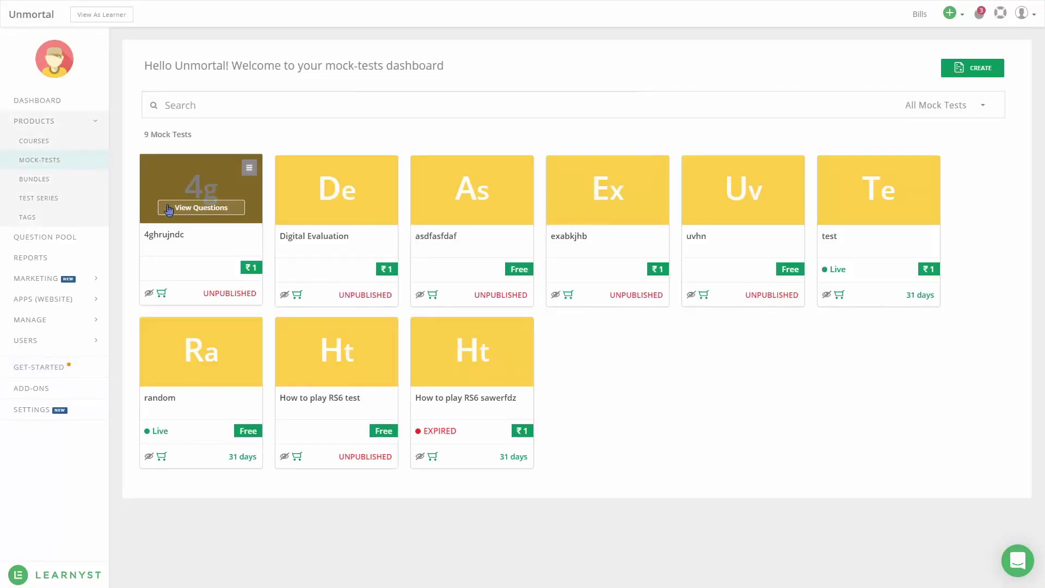
left_click(974, 68)
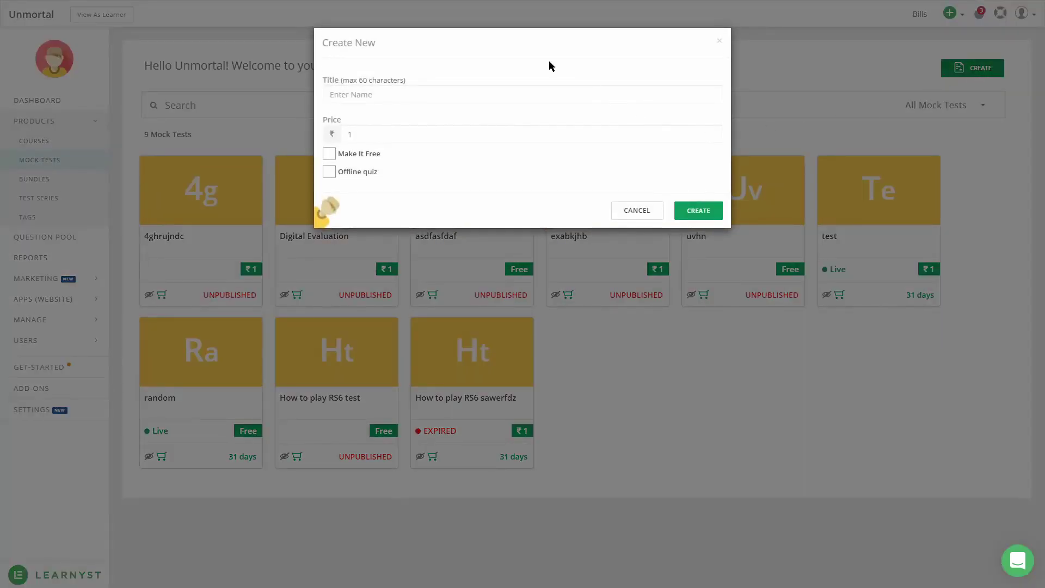
left_click(513, 96)
type("Digital evaluation")
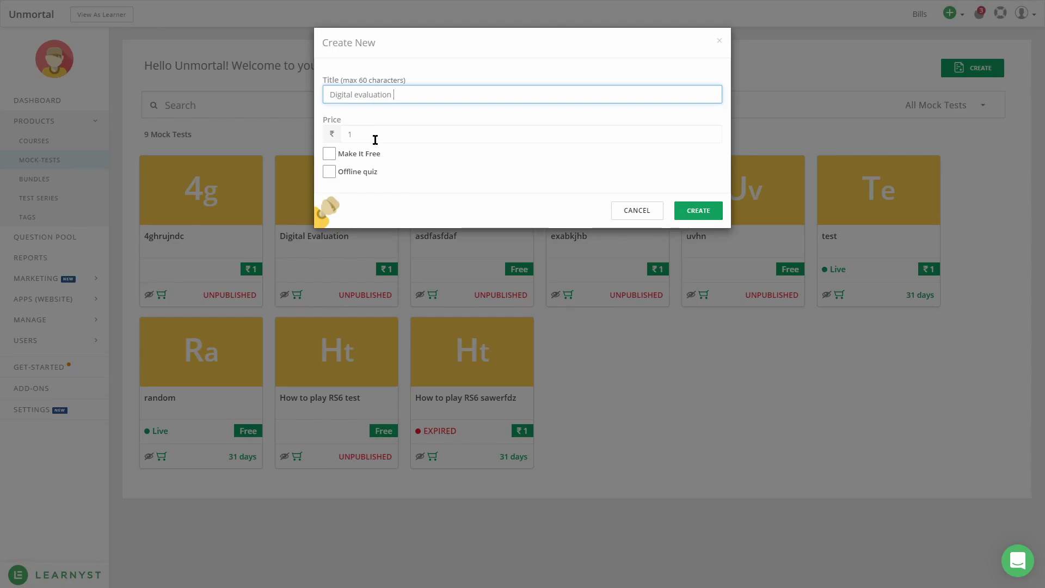
left_click(359, 181)
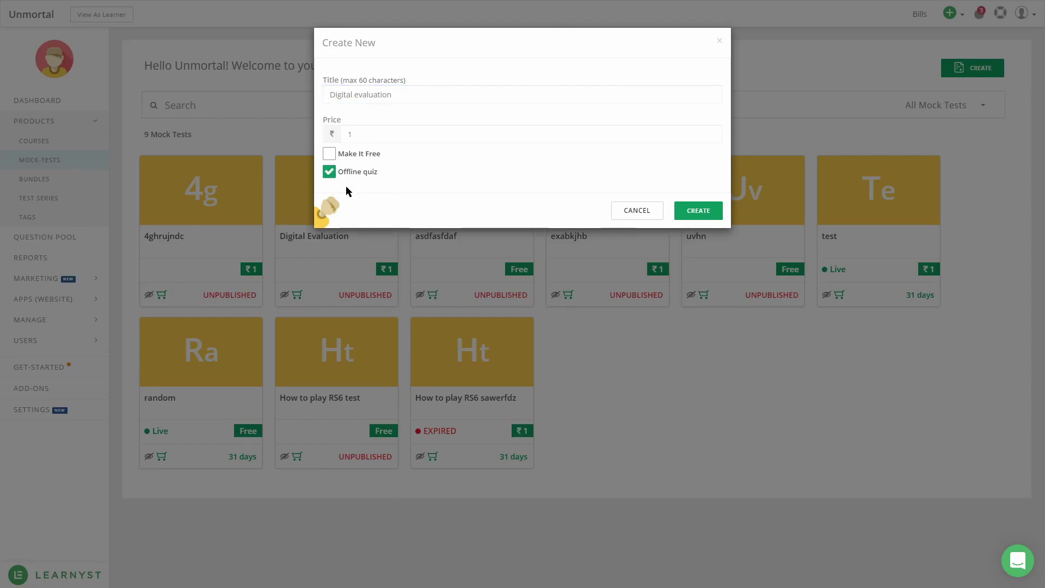
left_click(417, 96)
left_click(716, 207)
- Create the test and add a saved essay question on Newton's three laws
left_click(908, 322)
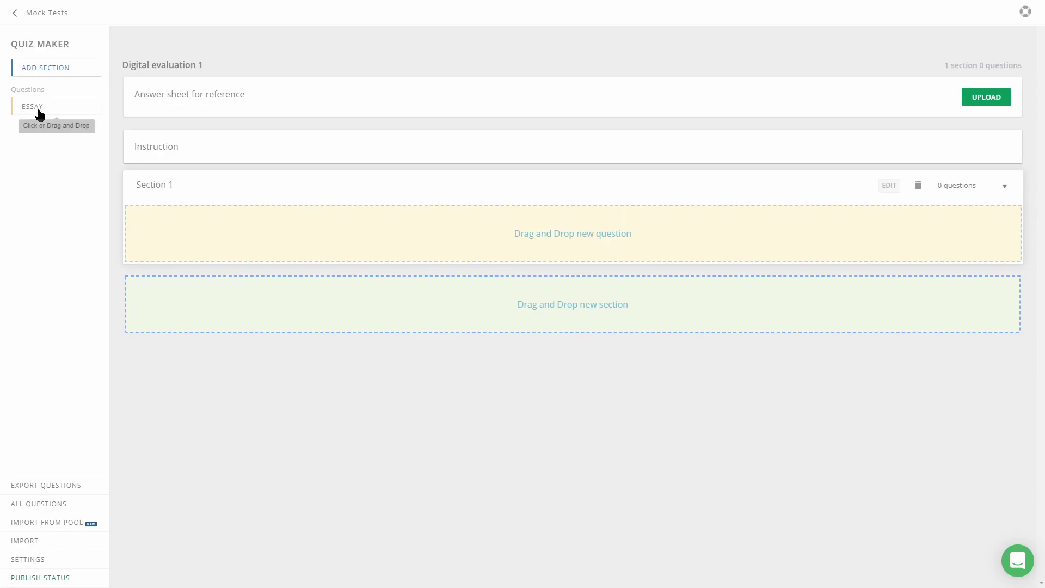
left_click(54, 541)
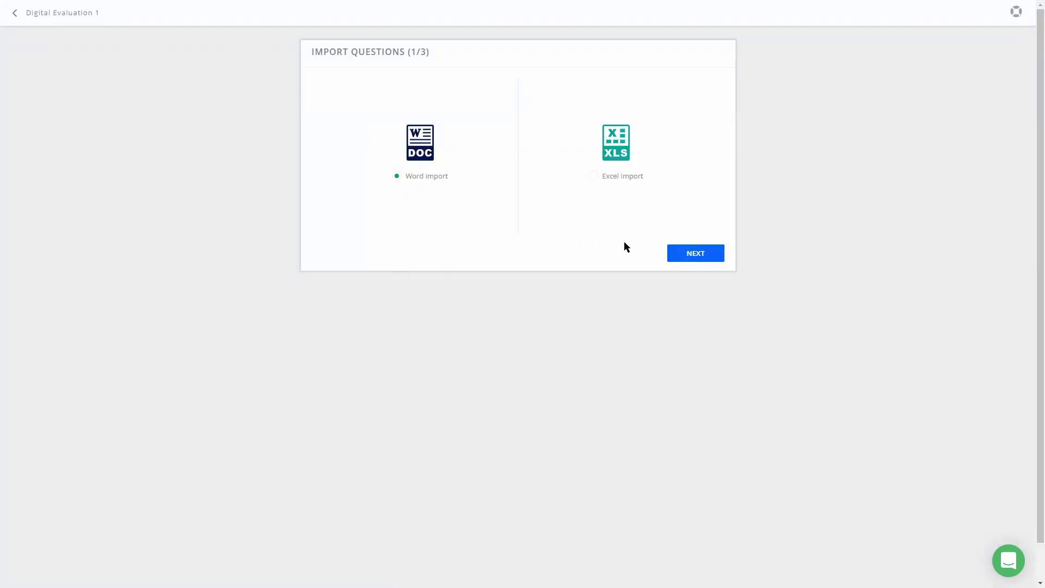
left_click(48, 14)
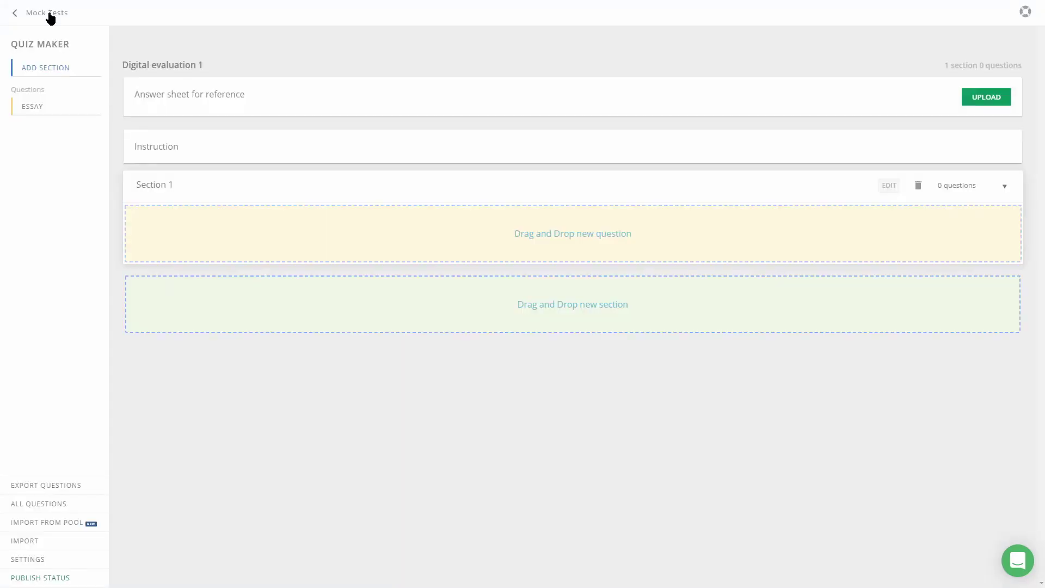
left_click_drag(33, 107, 210, 321)
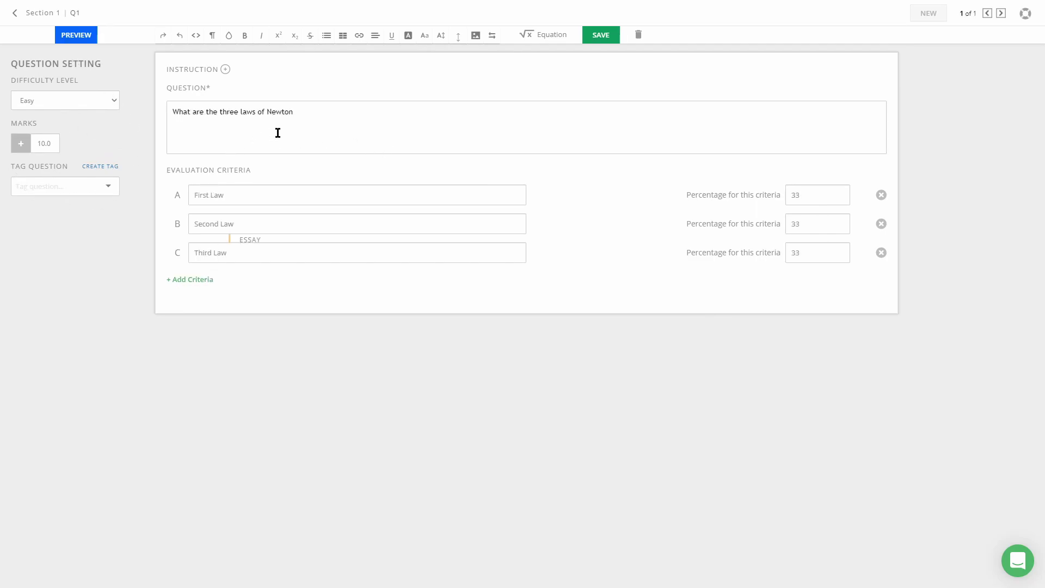
left_click(278, 133)
type("?")
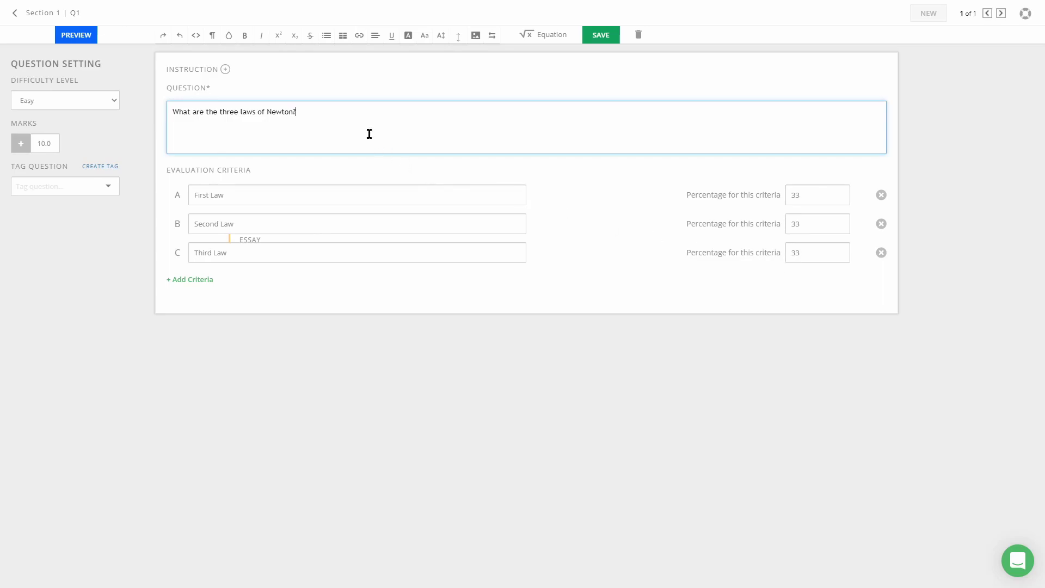
left_click(602, 44)
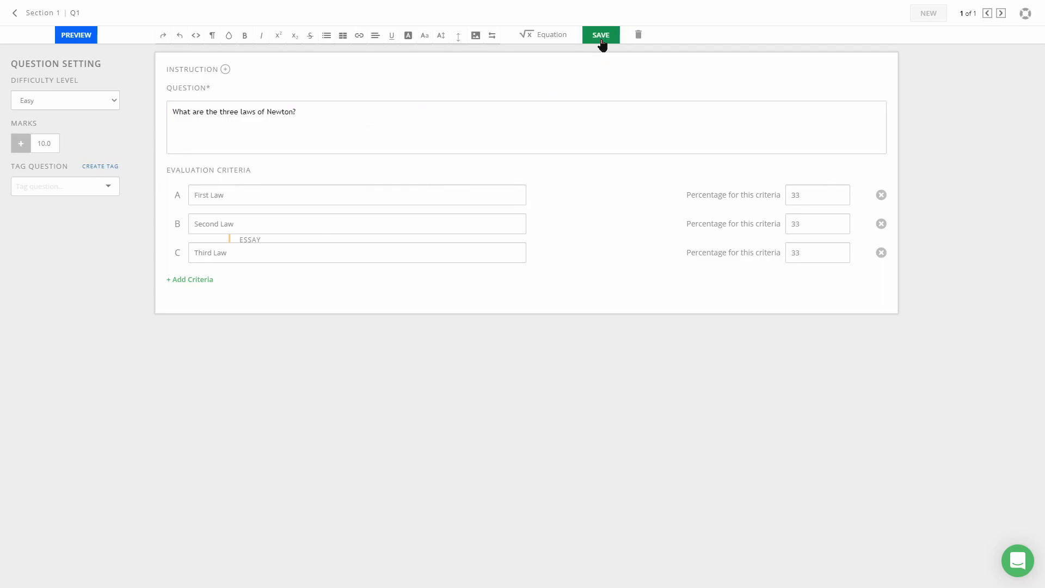
- Add another essay question to Section 1 and begin writing its text
left_click(30, 16)
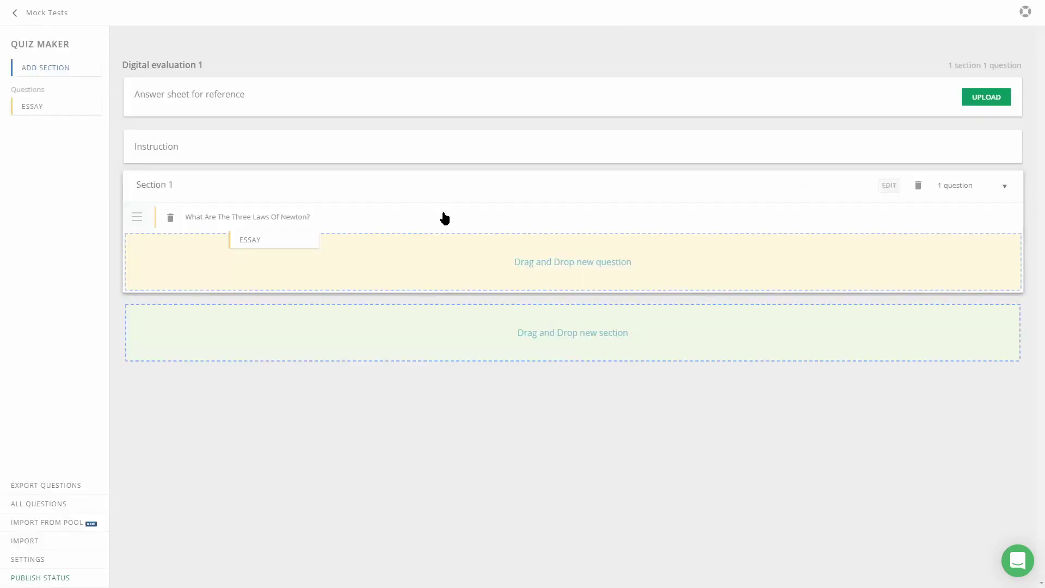
left_click_drag(73, 109, 190, 260)
left_click(273, 120)
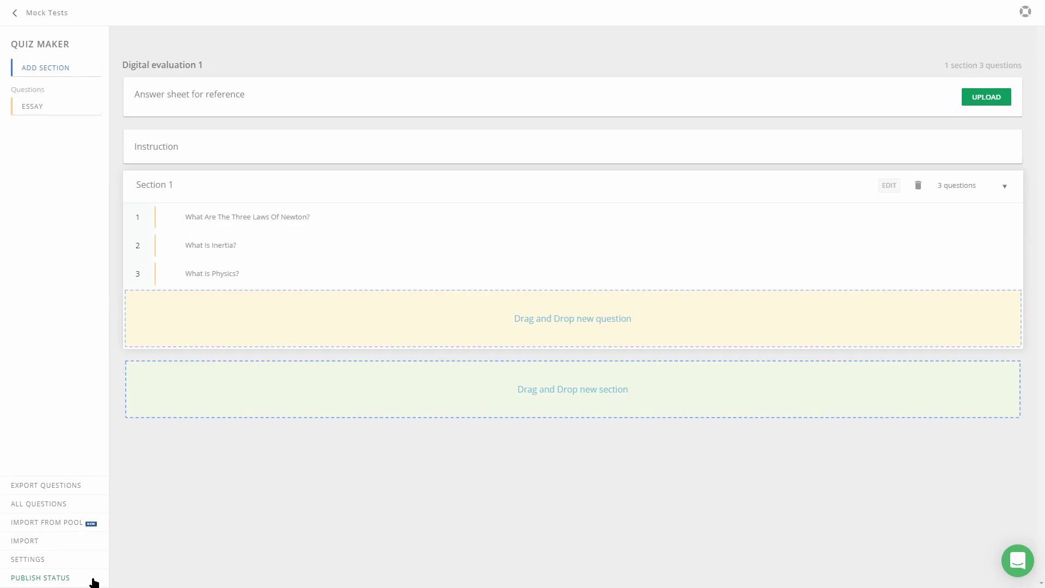
- Generate the question paper PDF from the test's publish status settings
left_click(61, 578)
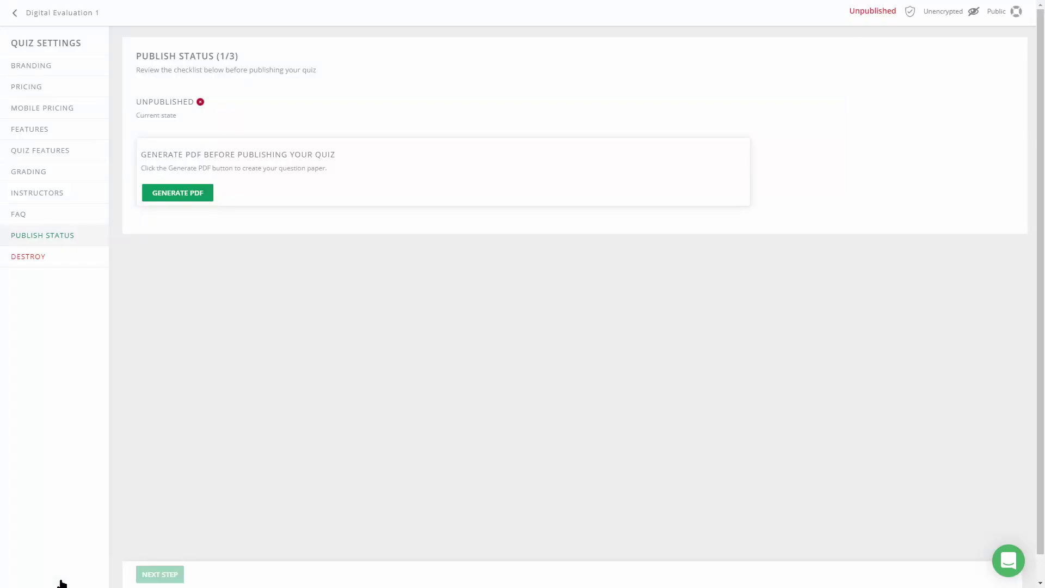
left_click(190, 197)
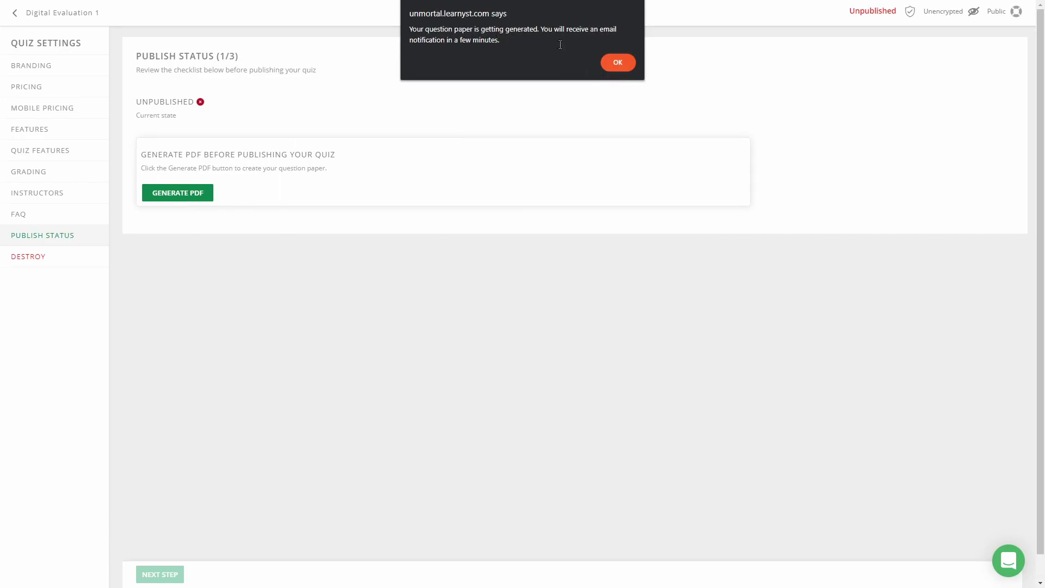
key("Return")
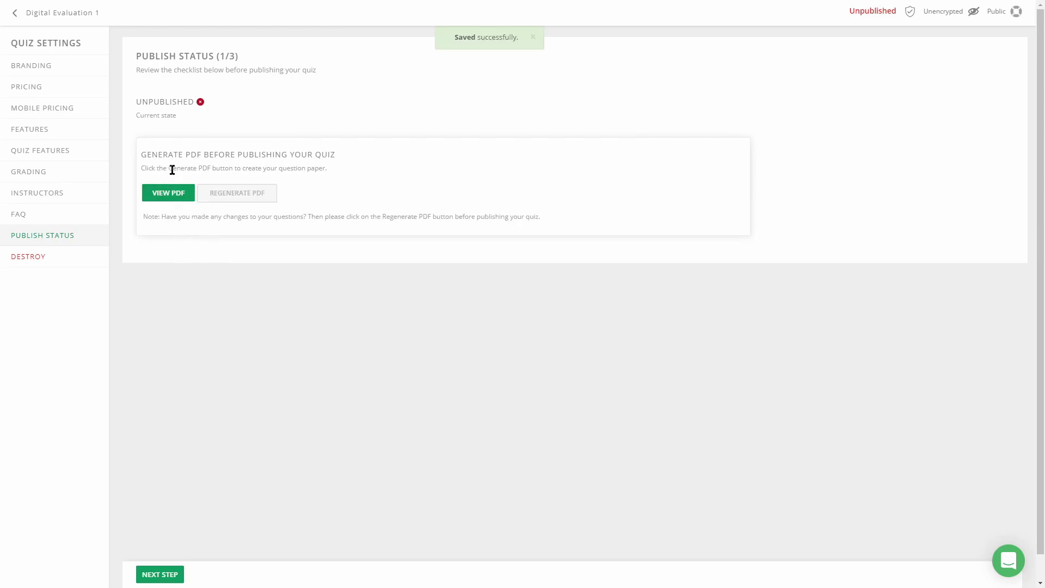
left_click_drag(141, 154, 336, 148)
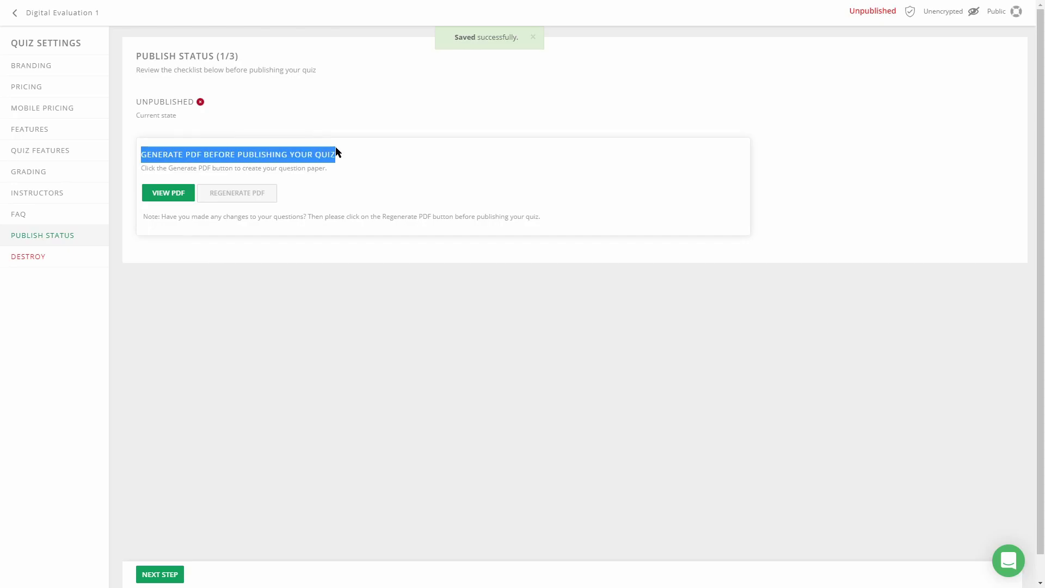
left_click(348, 168)
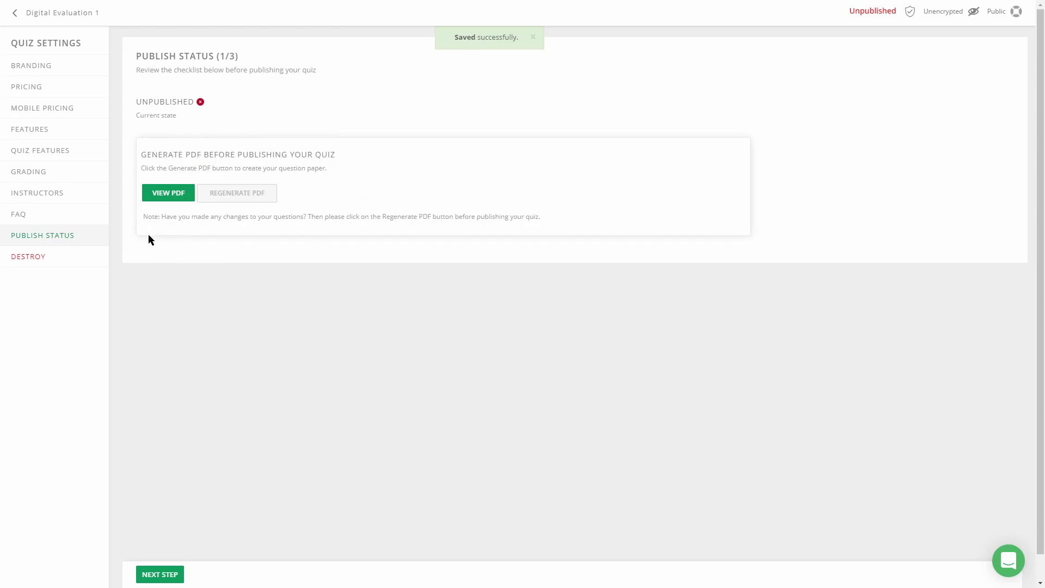
- Review the question paper's web address, title, time allowed and Total Marks: 30.0
left_click(158, 199)
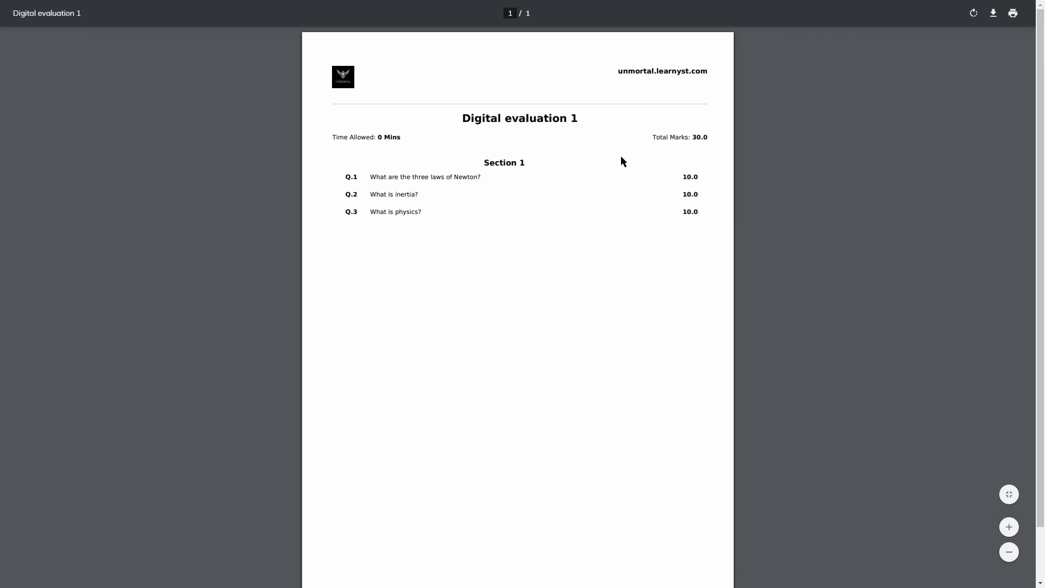
left_click_drag(614, 76, 725, 77)
left_click_drag(460, 118, 626, 122)
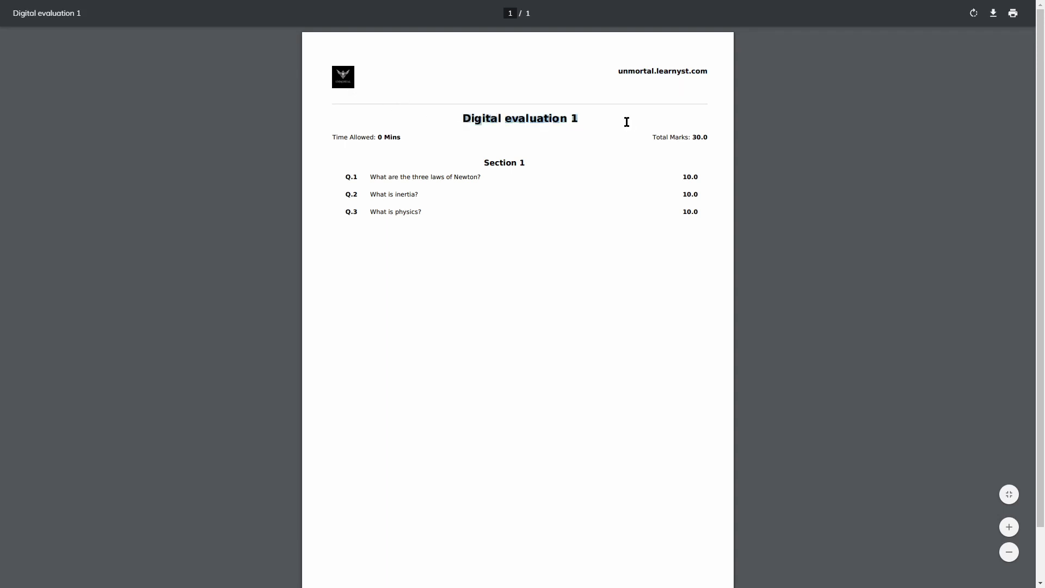
left_click_drag(333, 134, 444, 155)
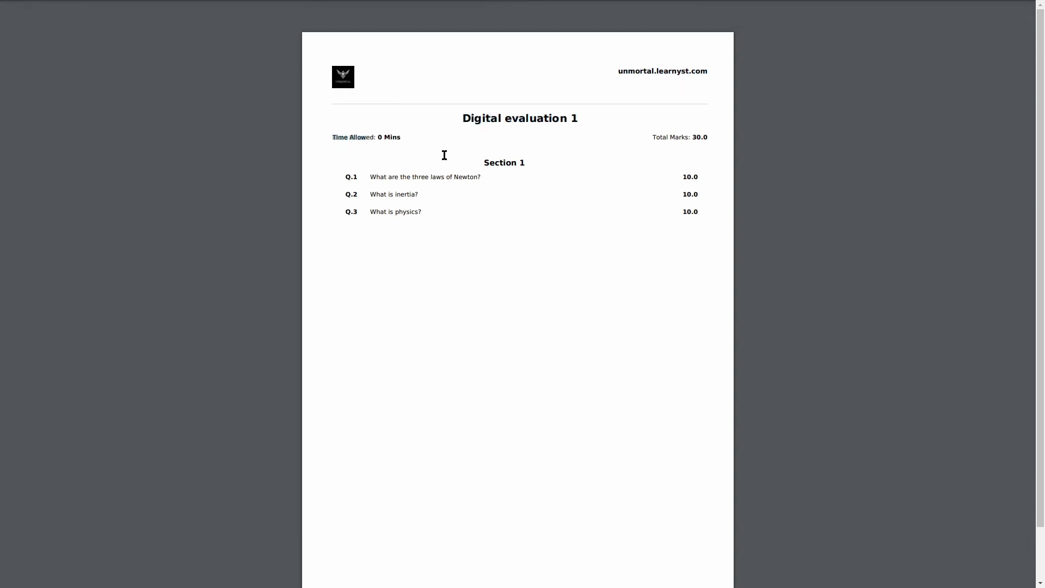
left_click_drag(652, 136, 708, 137)
left_click(673, 168)
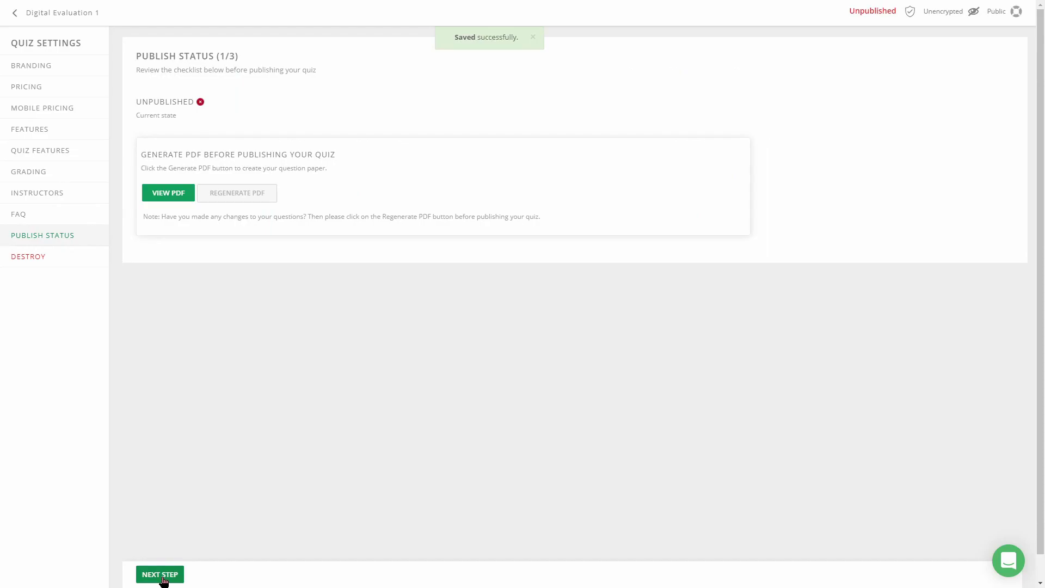
- Set the Digital evaluation 1 quiz state to Live and publish it
left_click(161, 575)
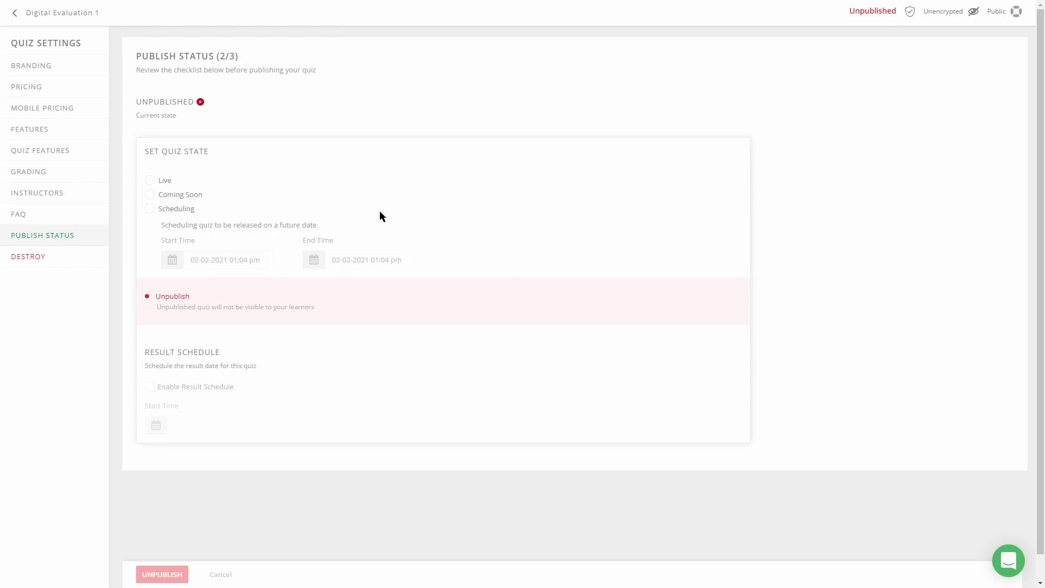
left_click(155, 180)
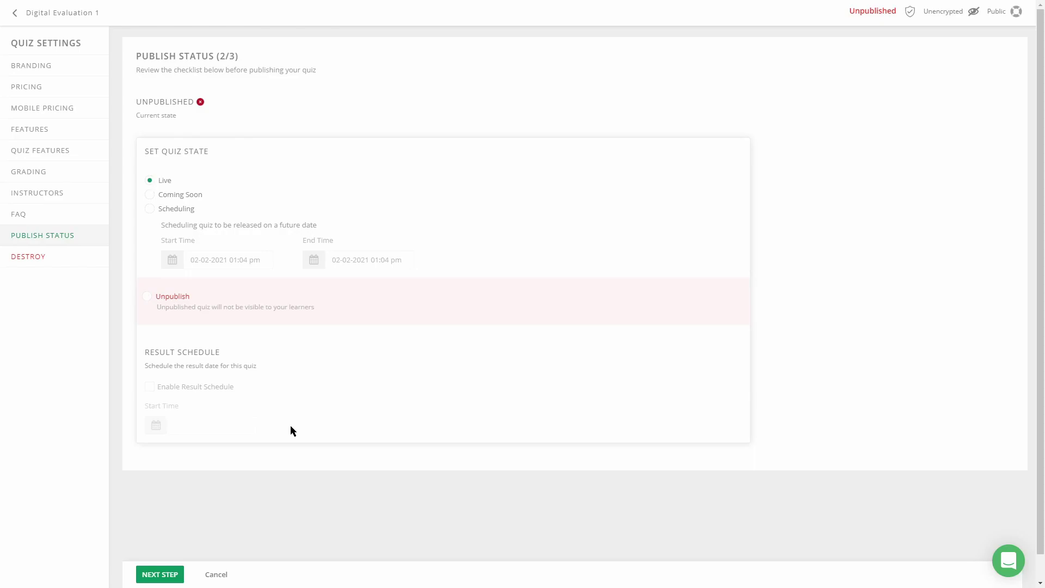
left_click(150, 575)
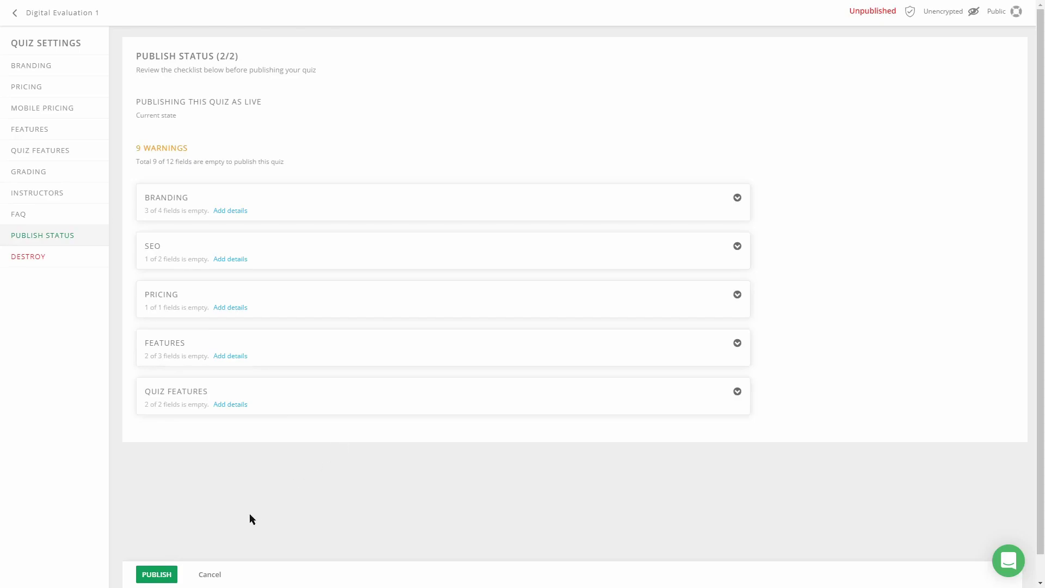
left_click(154, 578)
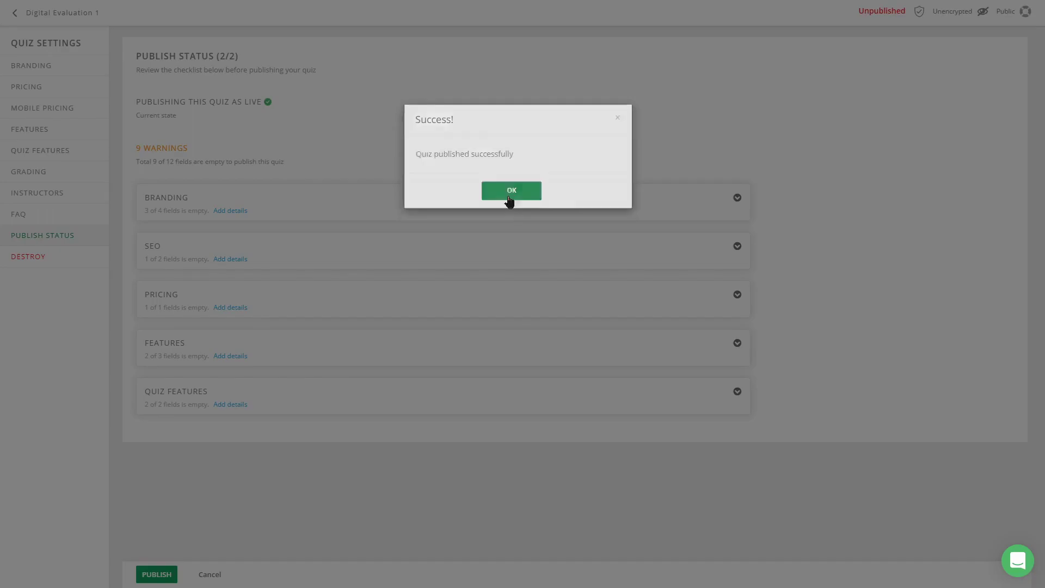
left_click(510, 200)
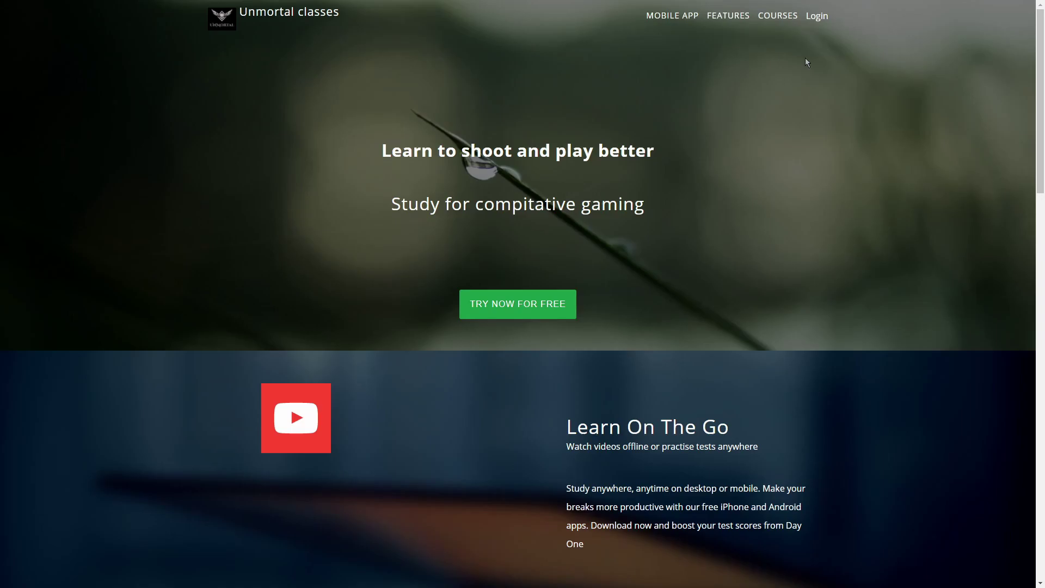
- Sign in as the learner and enroll for free in Digital evaluation 1
left_click(819, 22)
left_click(564, 79)
left_click(516, 148)
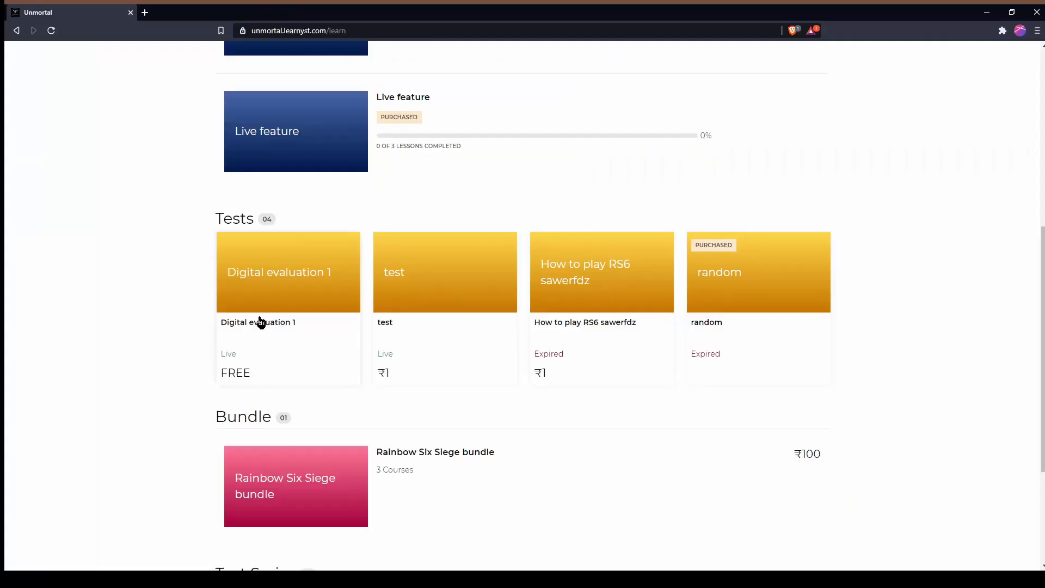
left_click(289, 321)
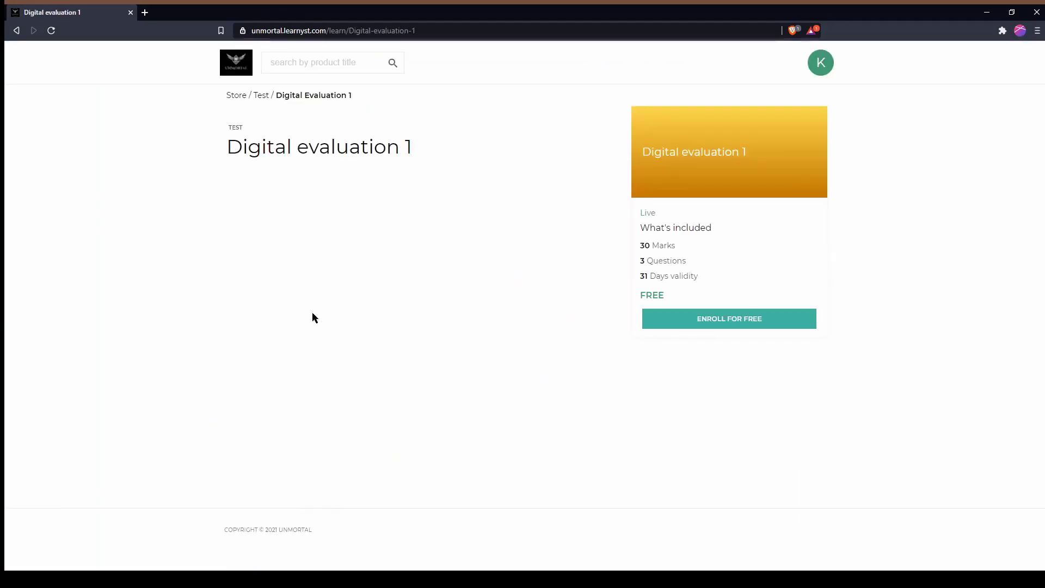
left_click(749, 320)
left_click(749, 319)
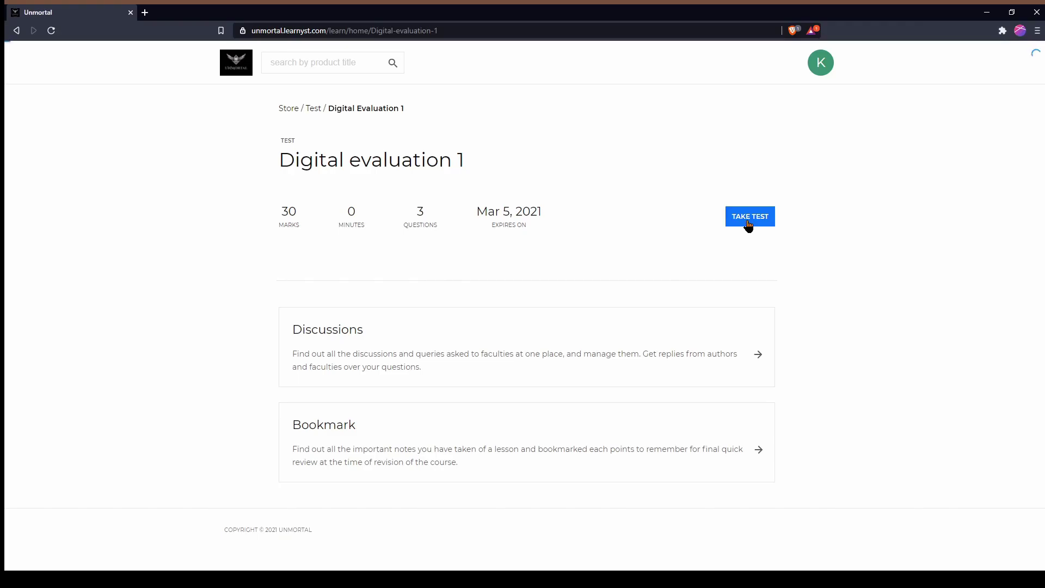
- Start the test, download its question paper, and submit the afwe.pdf answer sheet
left_click(746, 222)
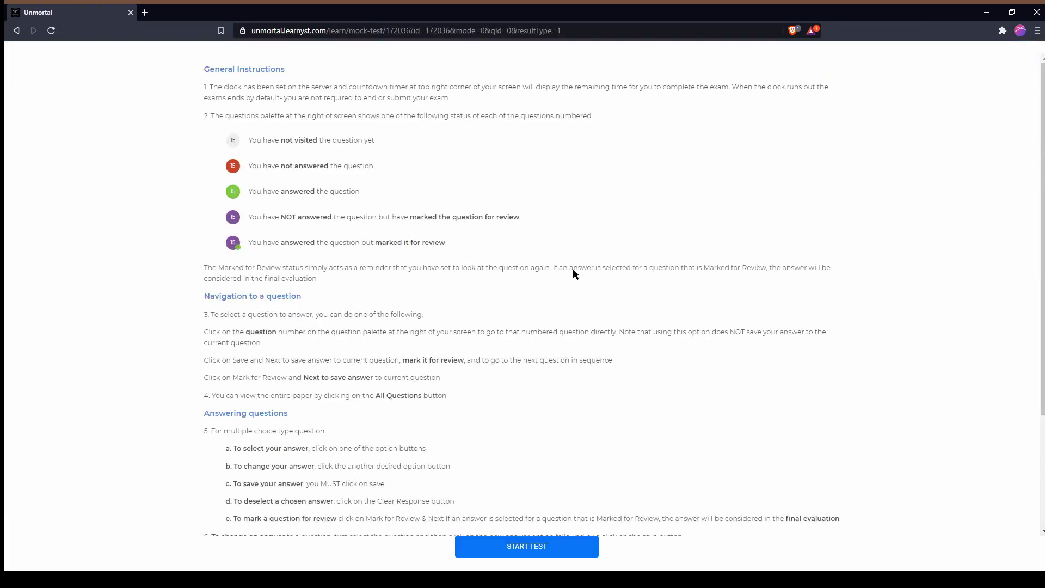
scroll(571, 270, "down", 3)
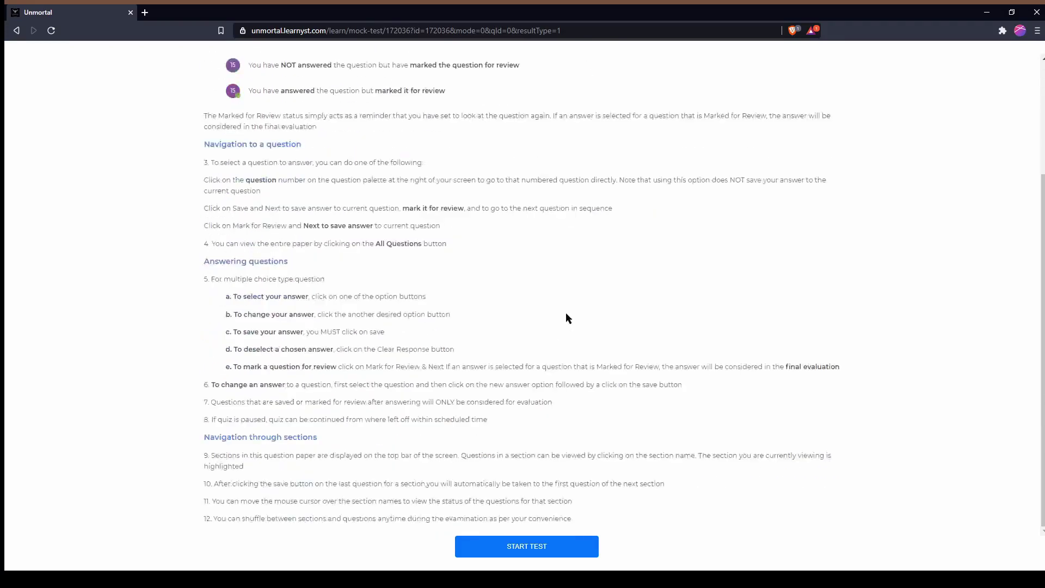
left_click(538, 548)
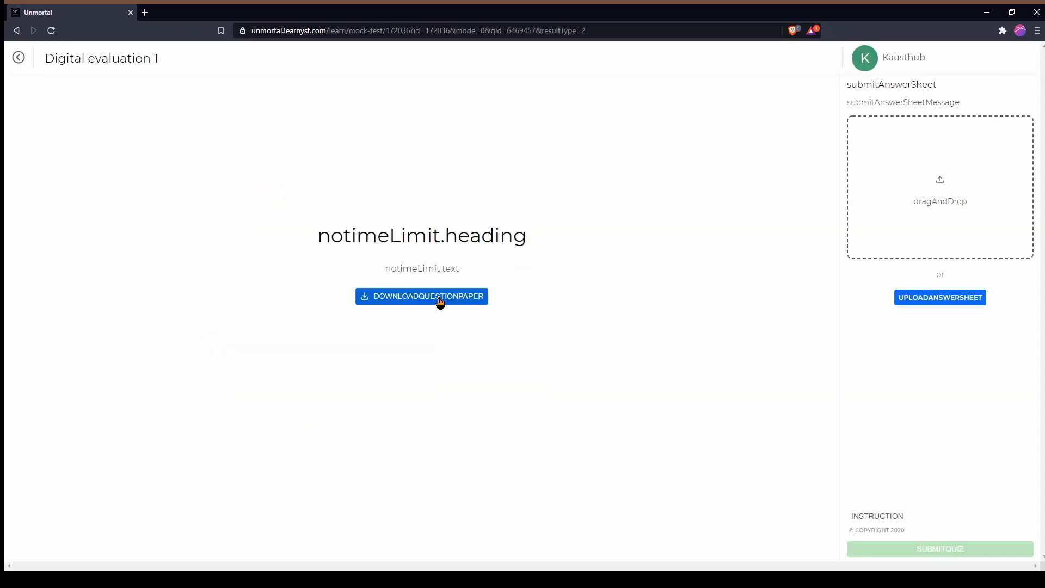
left_click(439, 299)
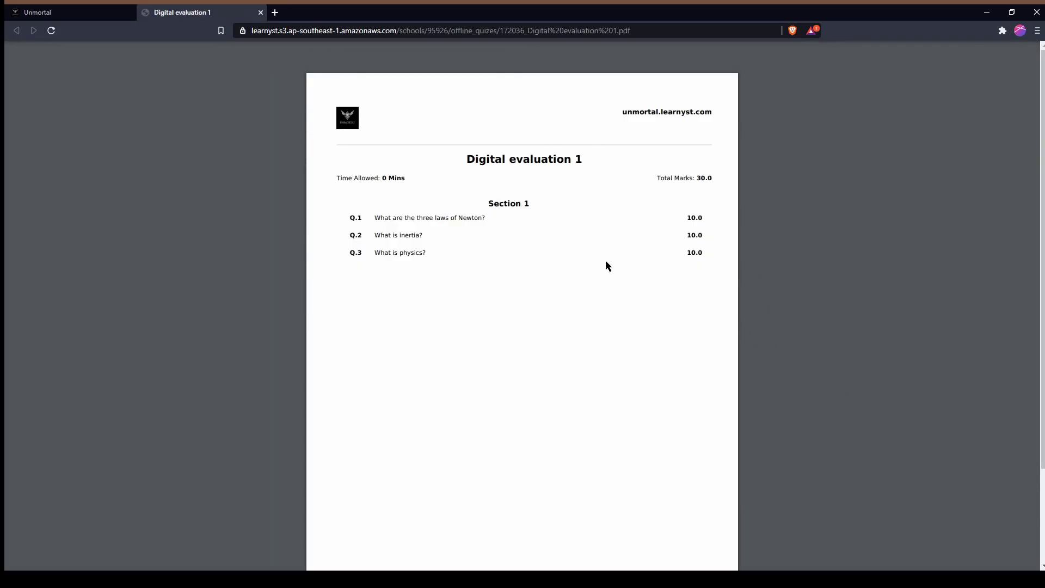
left_click(100, 12)
key("F11")
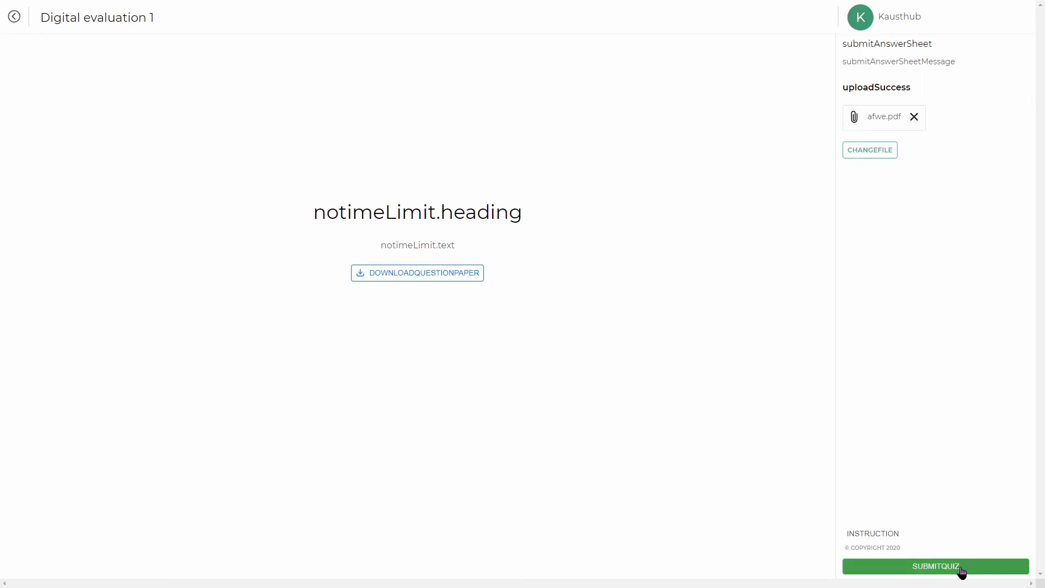
left_click(965, 573)
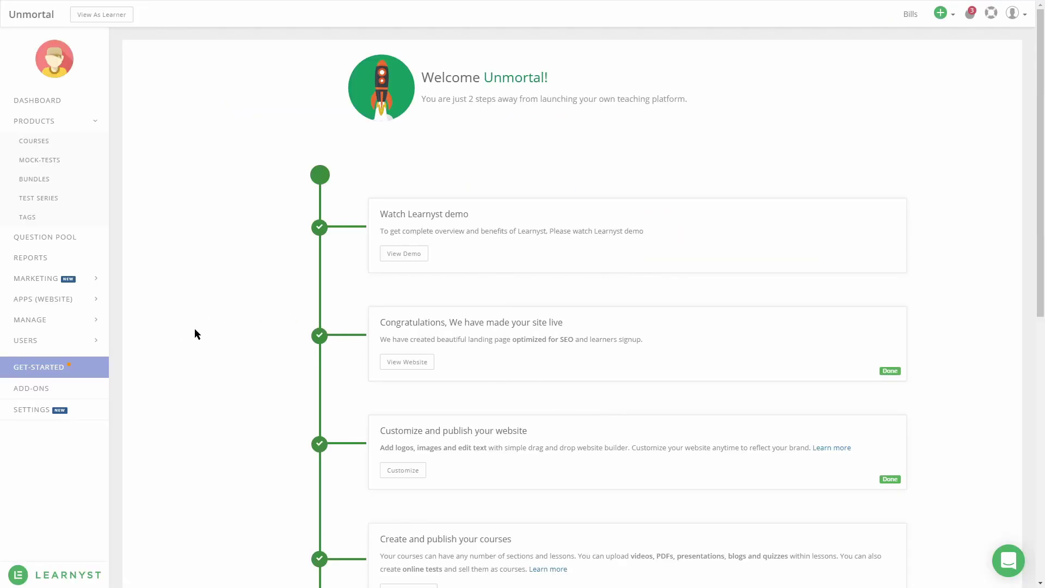
- Open the learner's Digital evaluation 1 sheet from Manage > Answer Reviews and start evaluating
left_click(90, 320)
left_click(71, 283)
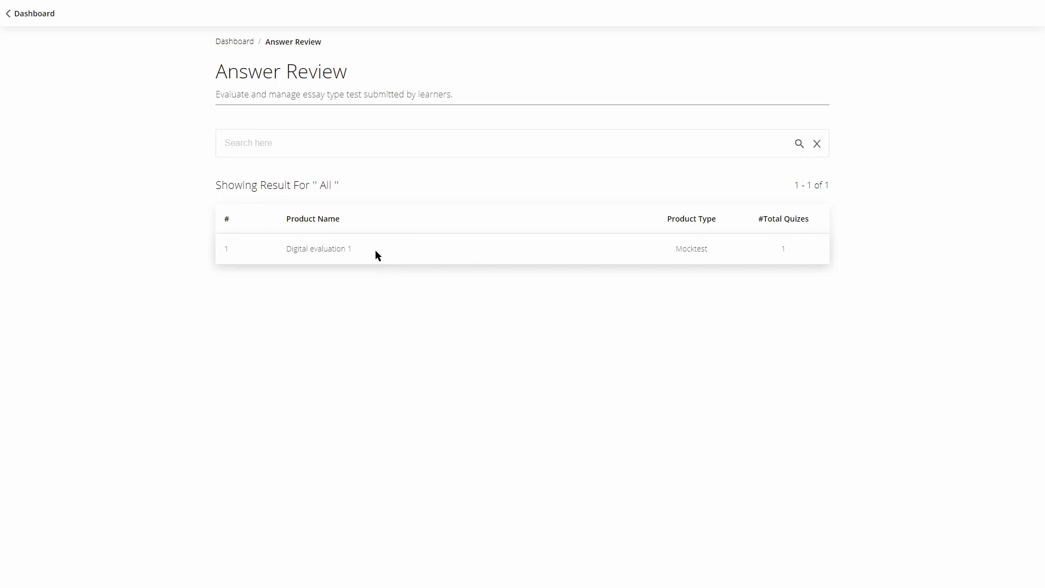
left_click(378, 255)
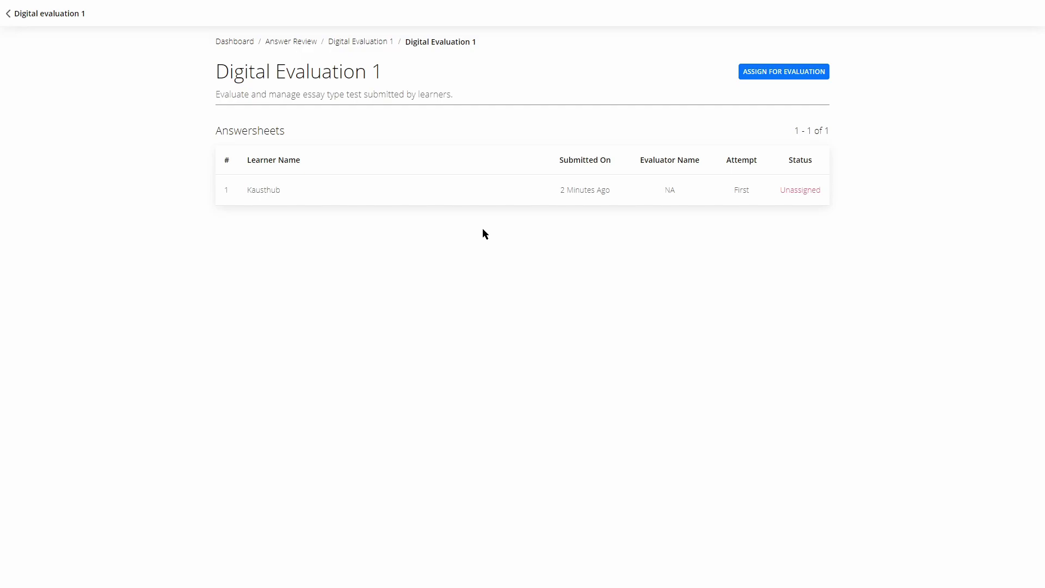
left_click(465, 191)
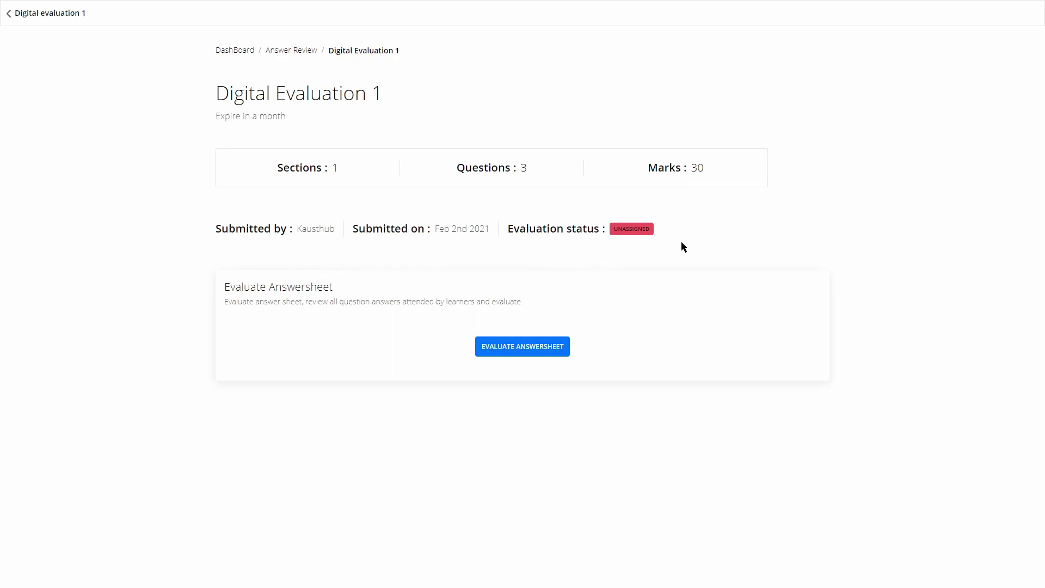
left_click(540, 353)
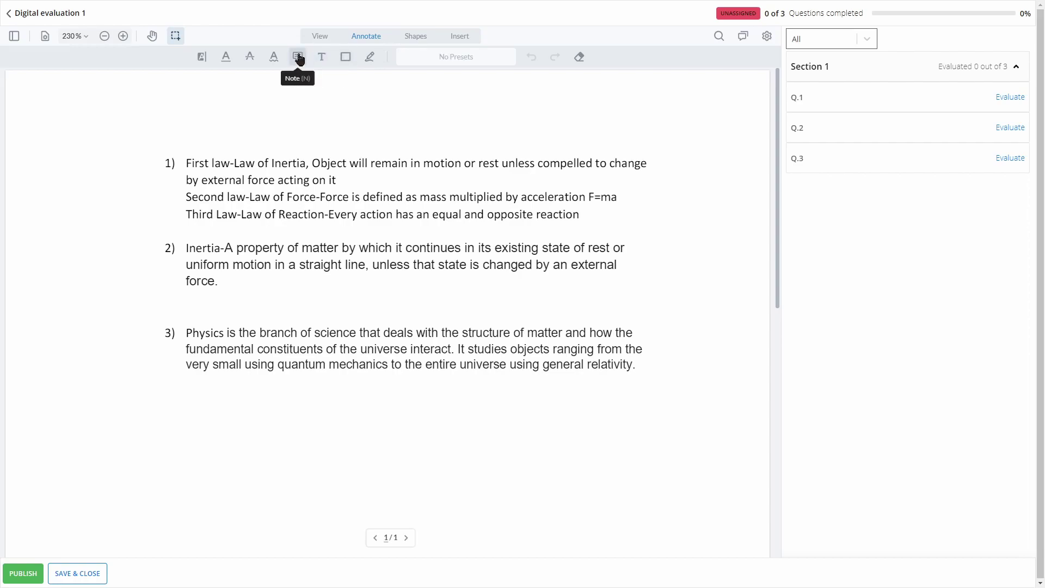
- Circle 'rest unless compelled to' in answer 1 and label it 'Change'
left_click(369, 57)
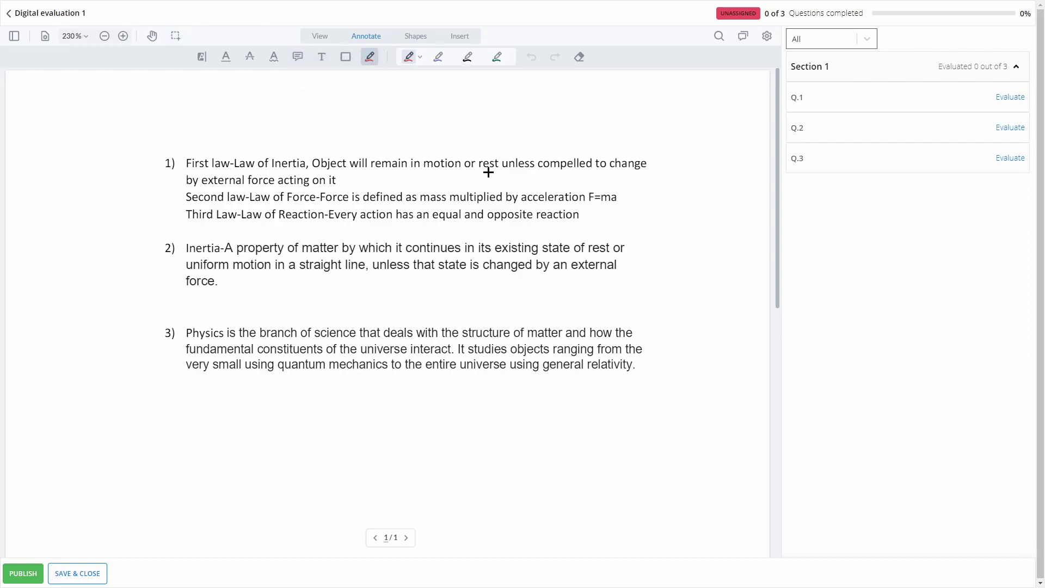
left_click_drag(516, 140, 492, 155)
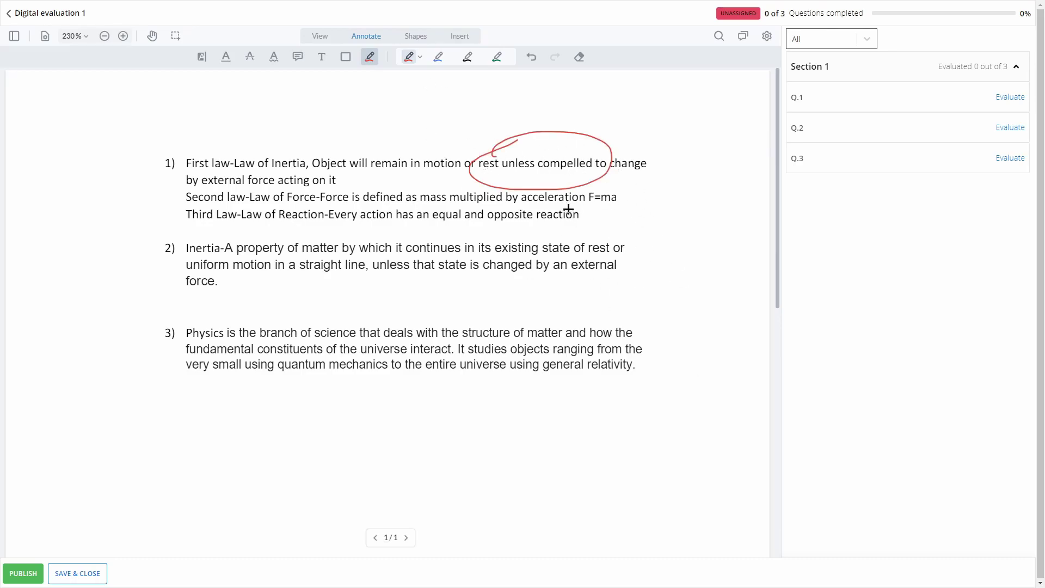
left_click(322, 57)
left_click(620, 142)
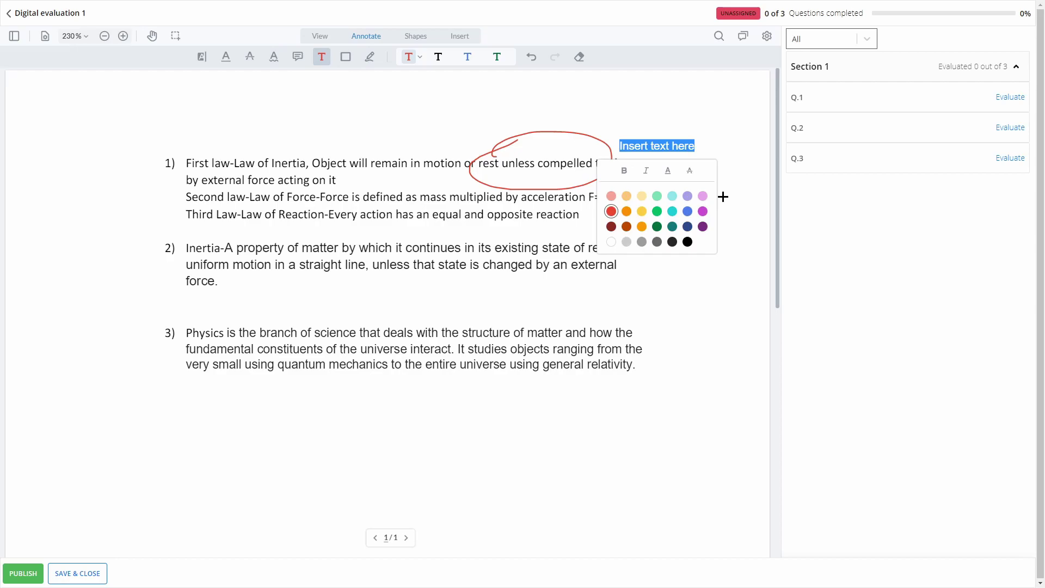
type("Change")
- Post a 'Good job' comment note beside answer 2
left_click(298, 57)
left_click(649, 244)
type("Good job")
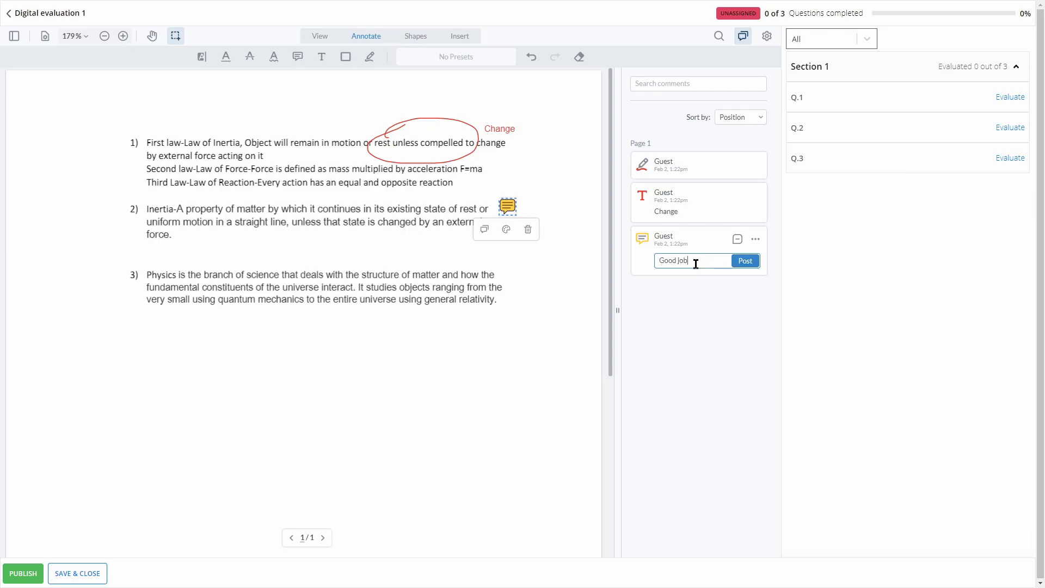
left_click(744, 261)
- Place an APPROVED rubber stamp below the answers
left_click(460, 36)
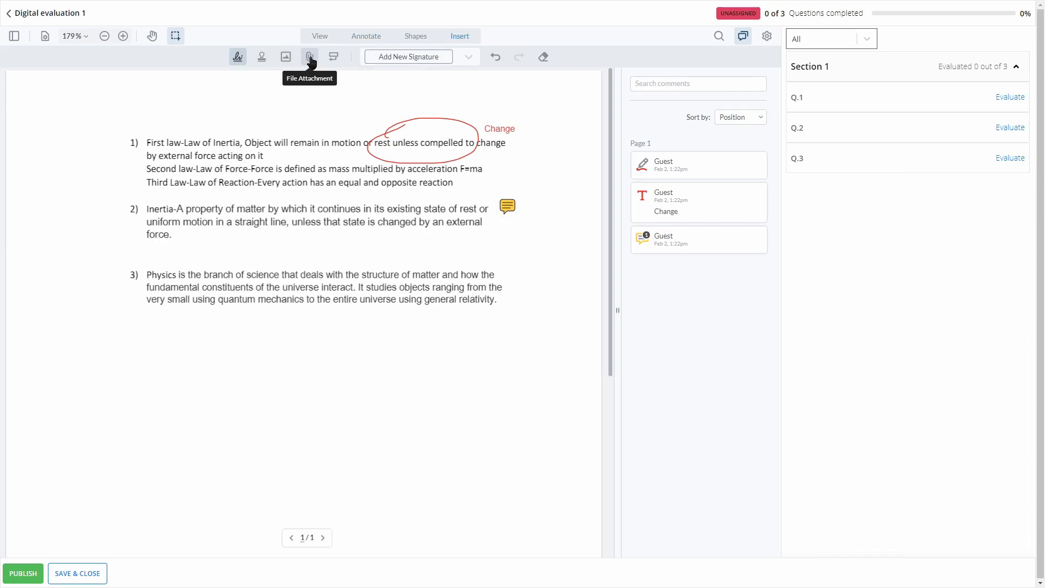
left_click(261, 63)
left_click(319, 397)
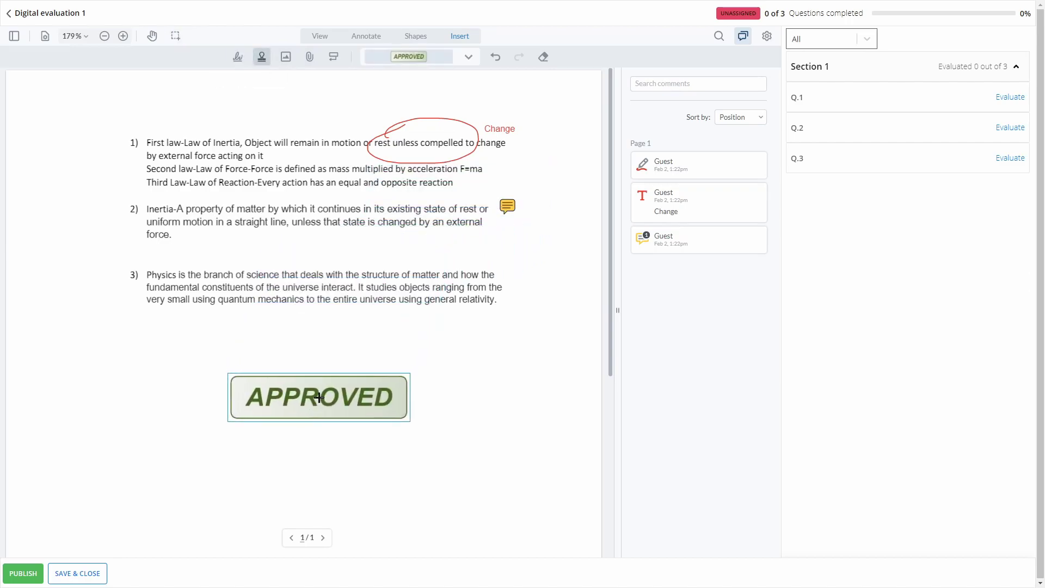
left_click(544, 341)
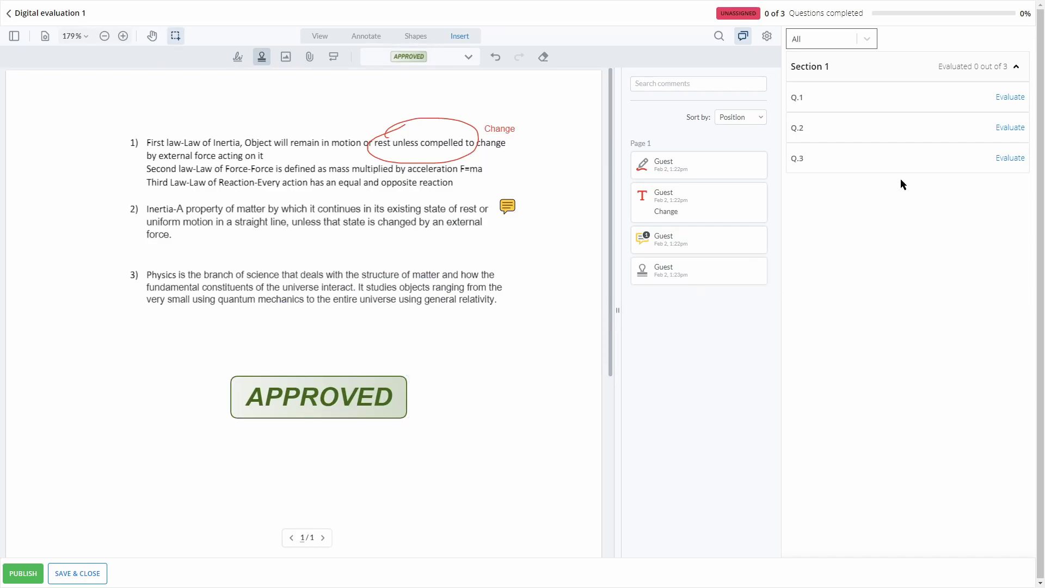
left_click(942, 129)
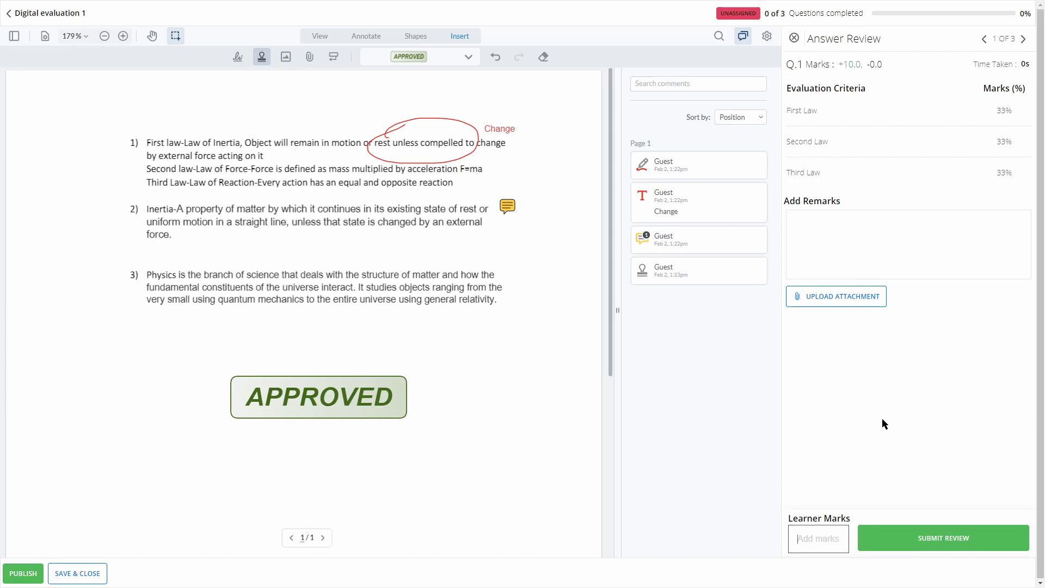
- Award Q.1 10 marks and draw a circled 10/10 beside the APPROVED stamp
left_click(819, 536)
type("10")
key("Return")
left_click(365, 36)
left_click(372, 61)
left_click_drag(485, 357, 486, 384)
left_click_drag(497, 367, 510, 369)
left_click_drag(460, 403, 542, 418)
mouse_move(475, 430)
left_mouse_down()
mouse_move(479, 462)
mouse_move(505, 442)
left_mouse_up()
left_click_drag(495, 320, 530, 333)
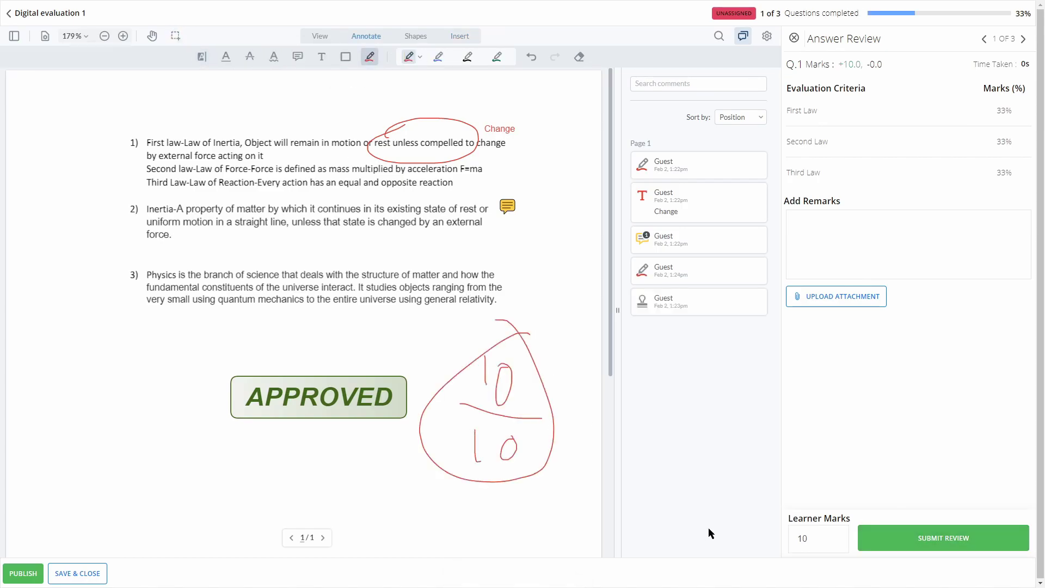
left_click(908, 540)
- Award Q.2 10 marks and continue to the 30/30 Overall Result Summary
left_click(1022, 39)
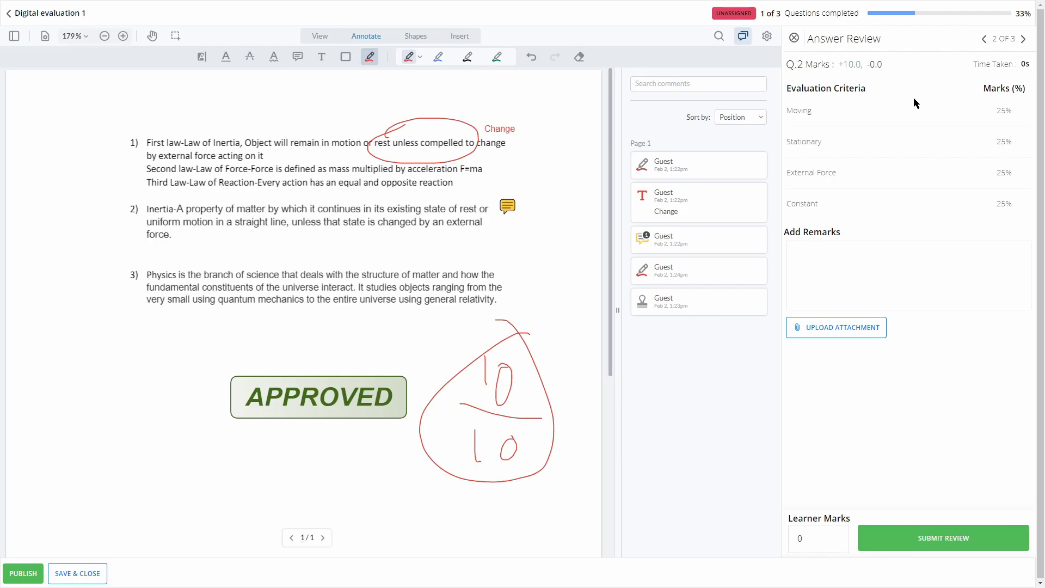
left_click(837, 534)
type("10")
key("Return")
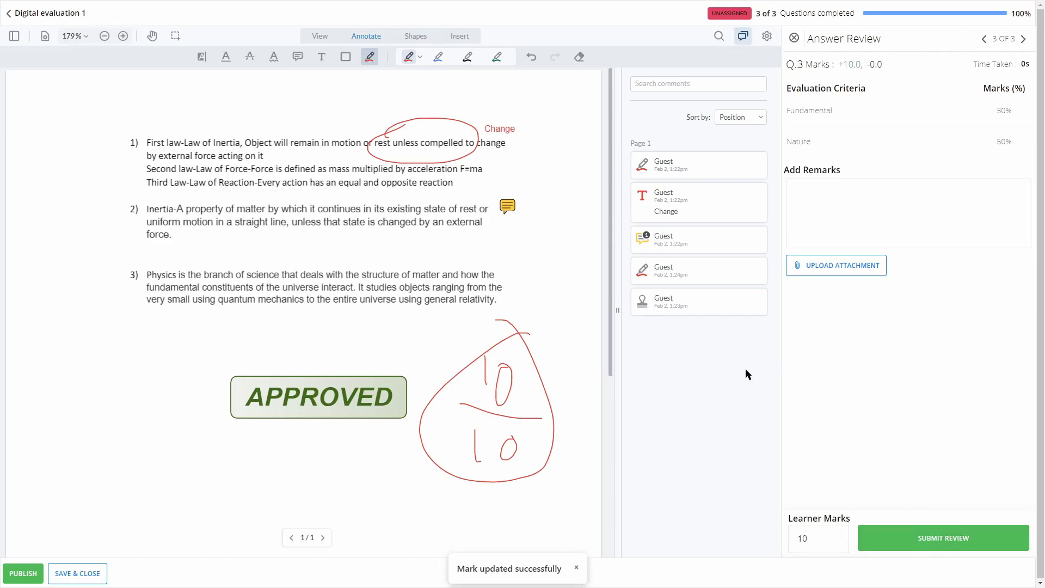
left_click(38, 7)
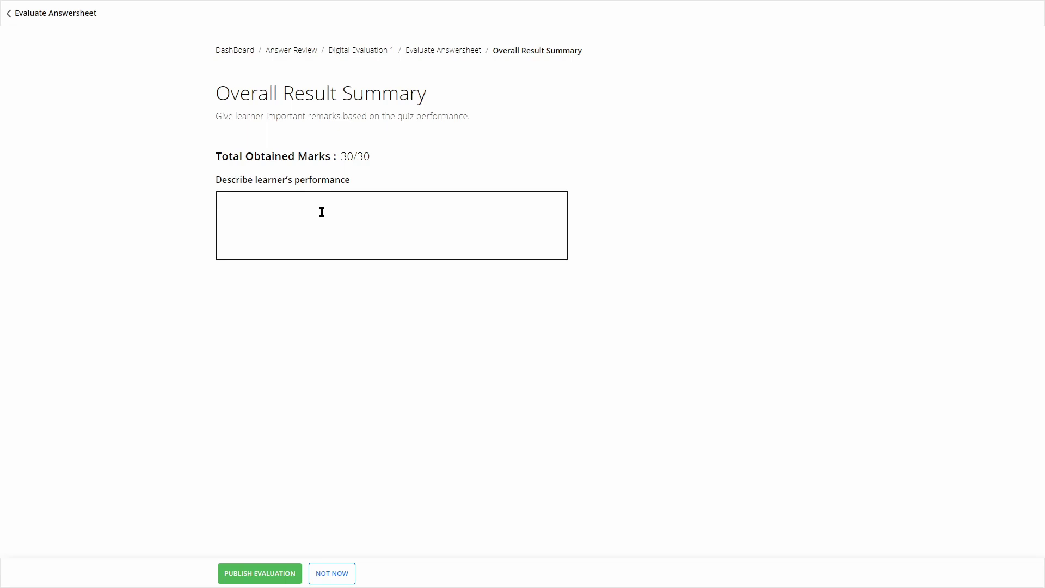
- Enter the performance remark 'Excellent job' and publish the evaluation
type("Excellent job")
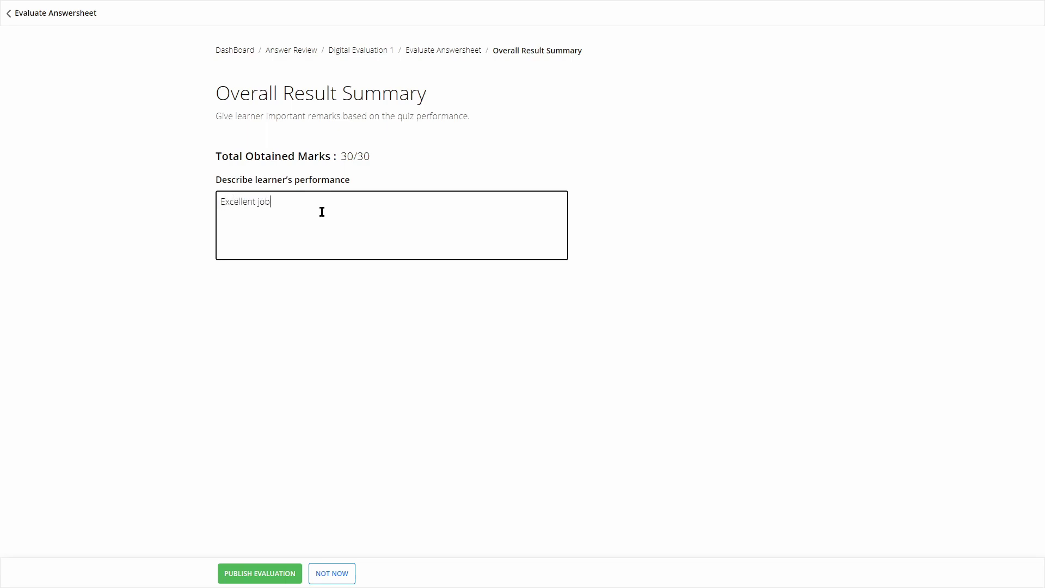
left_click(267, 577)
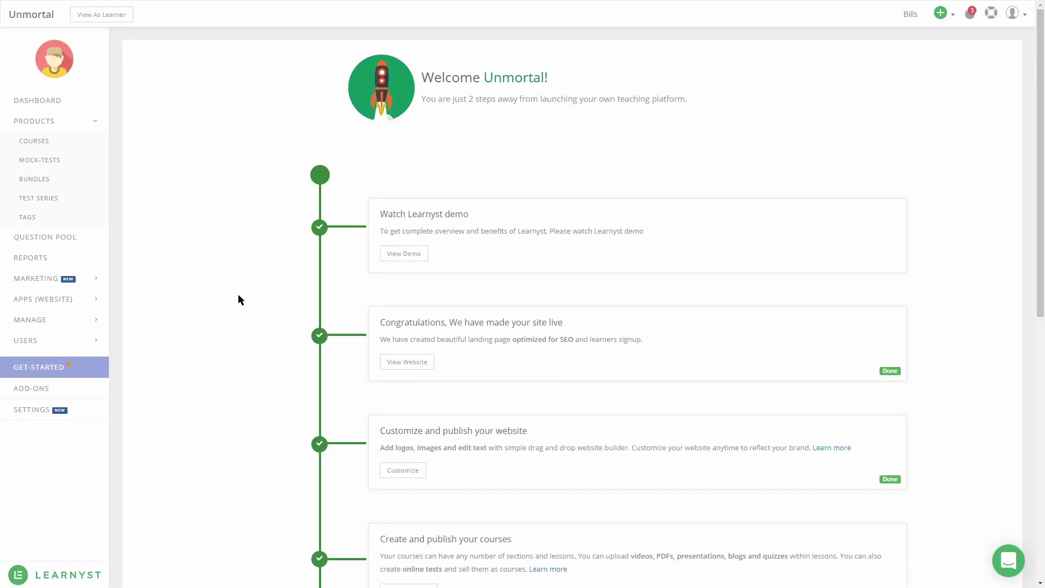
- Start creating a new sub-admin from the Sub-Admins page under user management
left_click(30, 342)
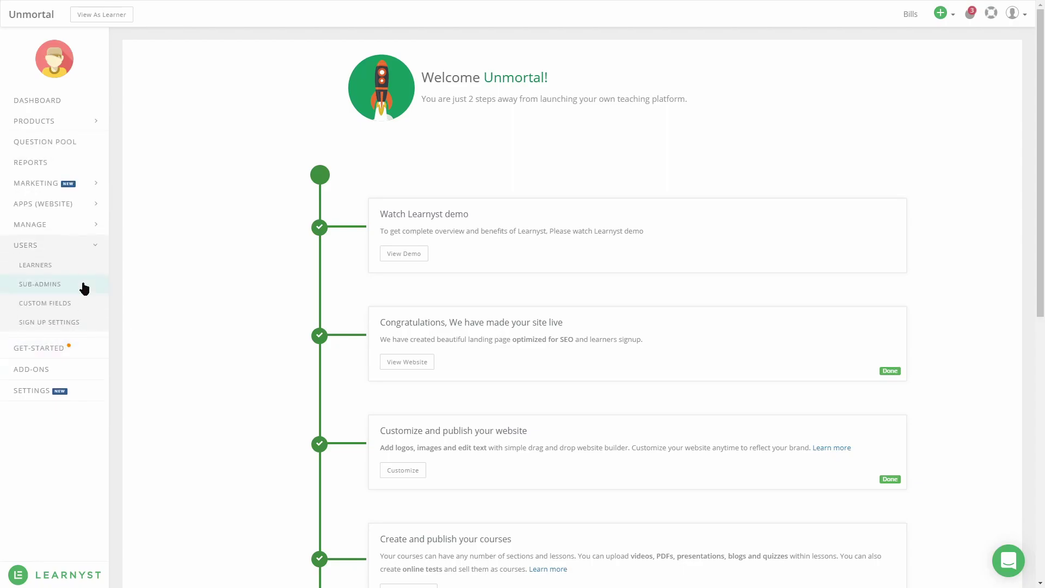
left_click(83, 287)
left_click(789, 151)
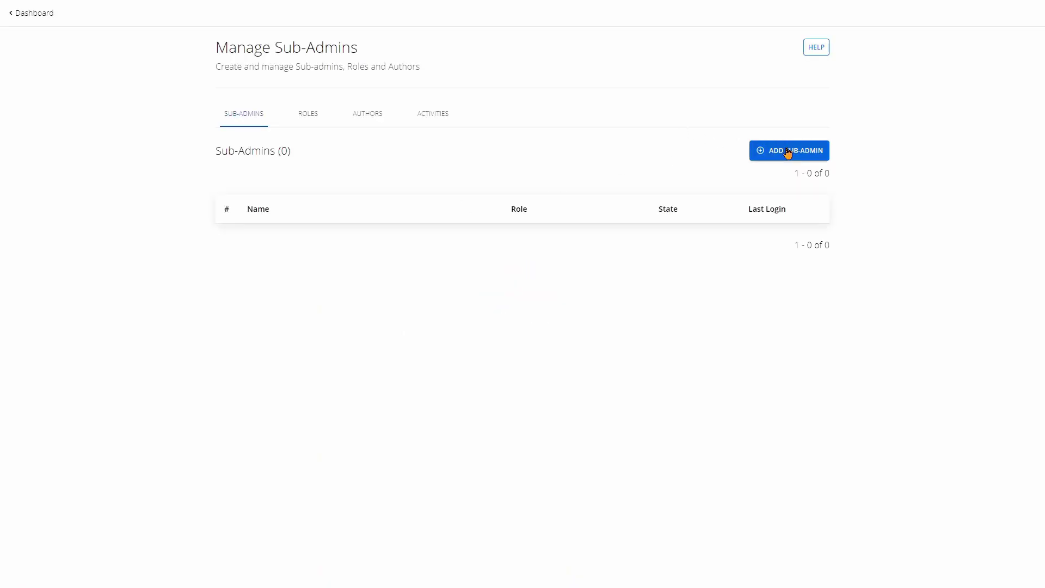
- Enter the sub-admin's name, e-mail, password and mobile number, then save to reach role assignment
left_click(388, 174)
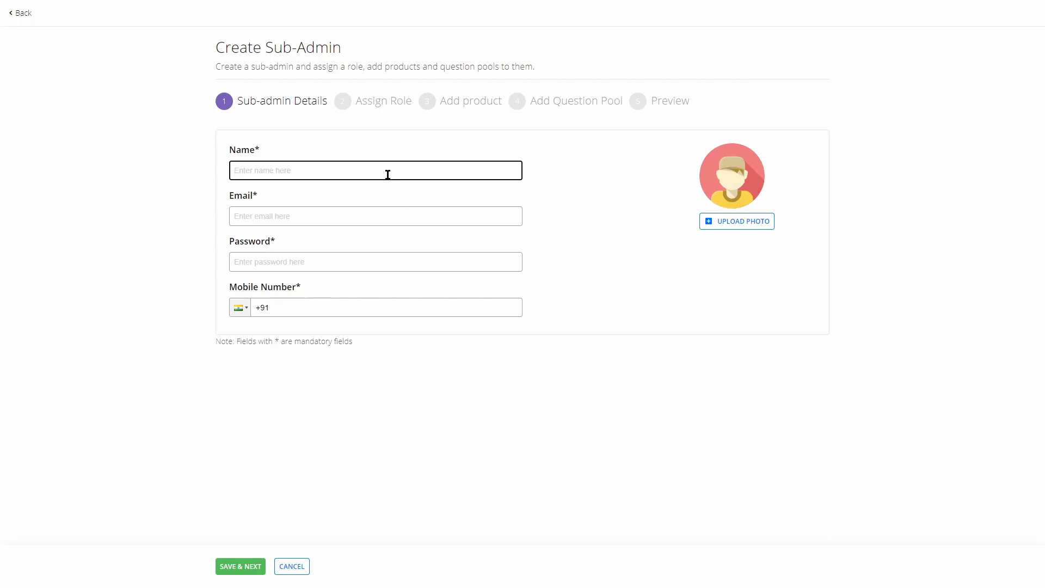
type("Kausthub")
left_click(301, 218)
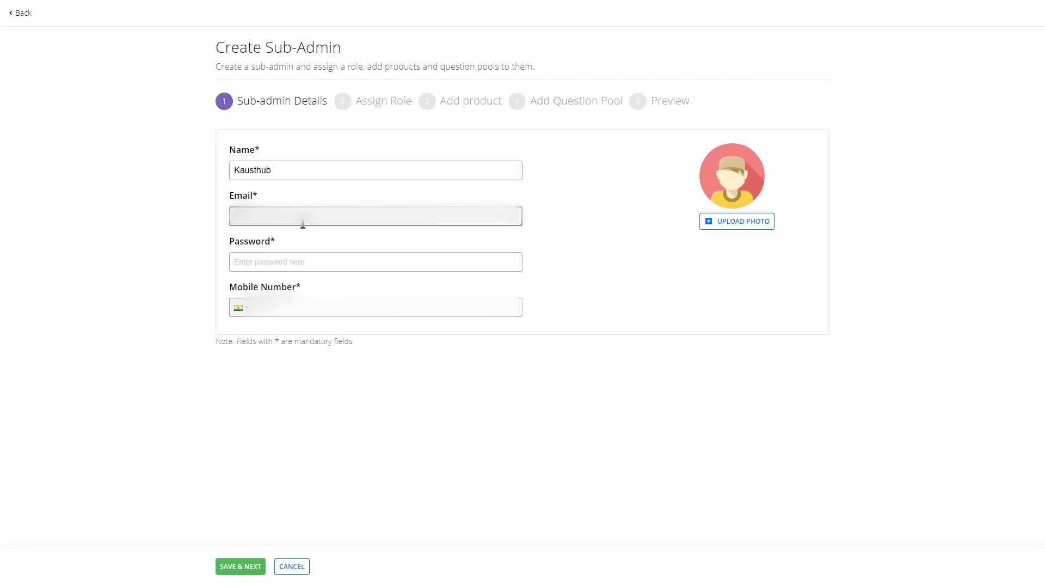
left_click(305, 243)
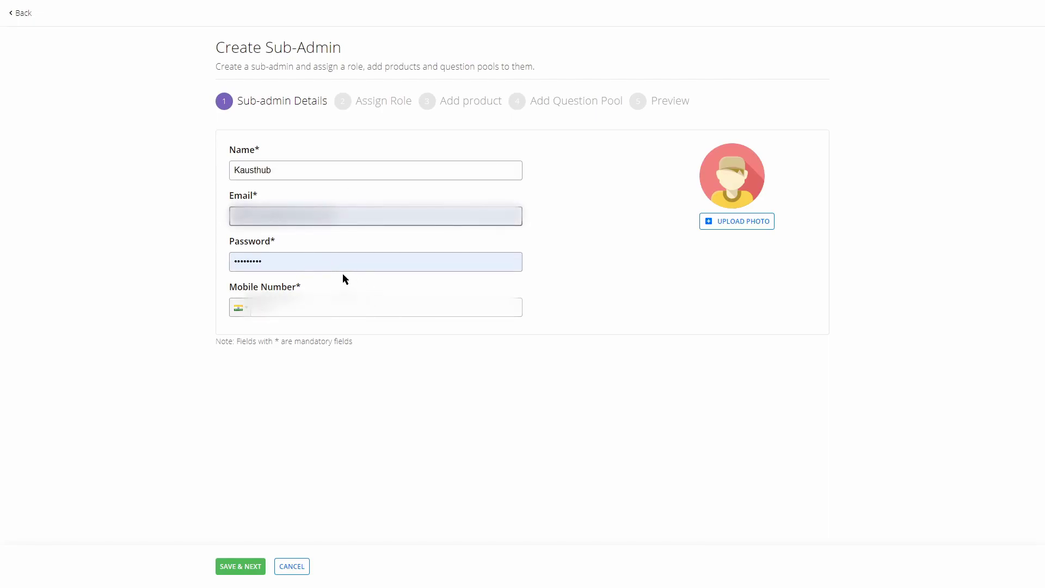
left_click(314, 303)
type("98765")
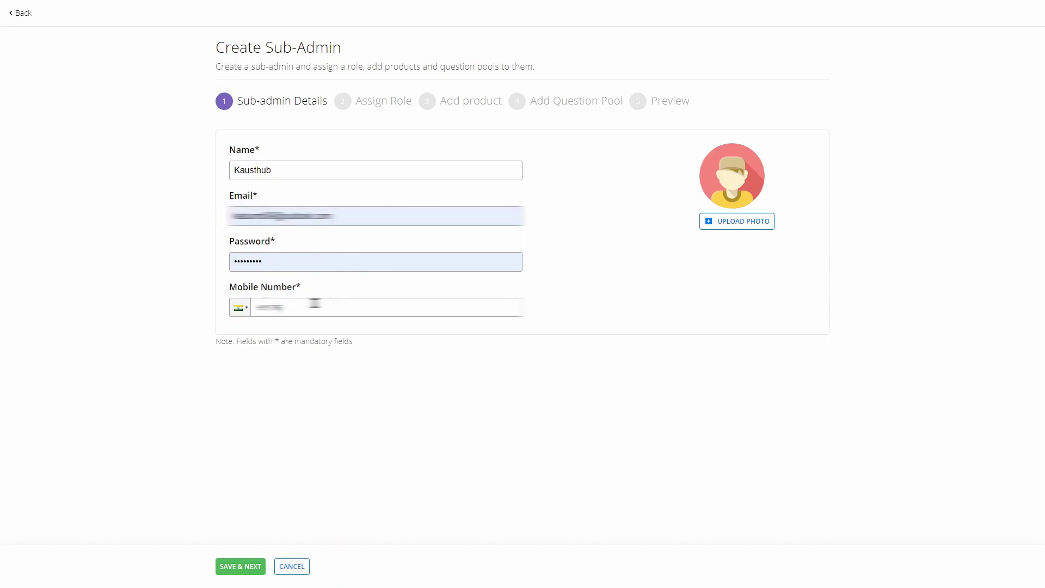
key("Return")
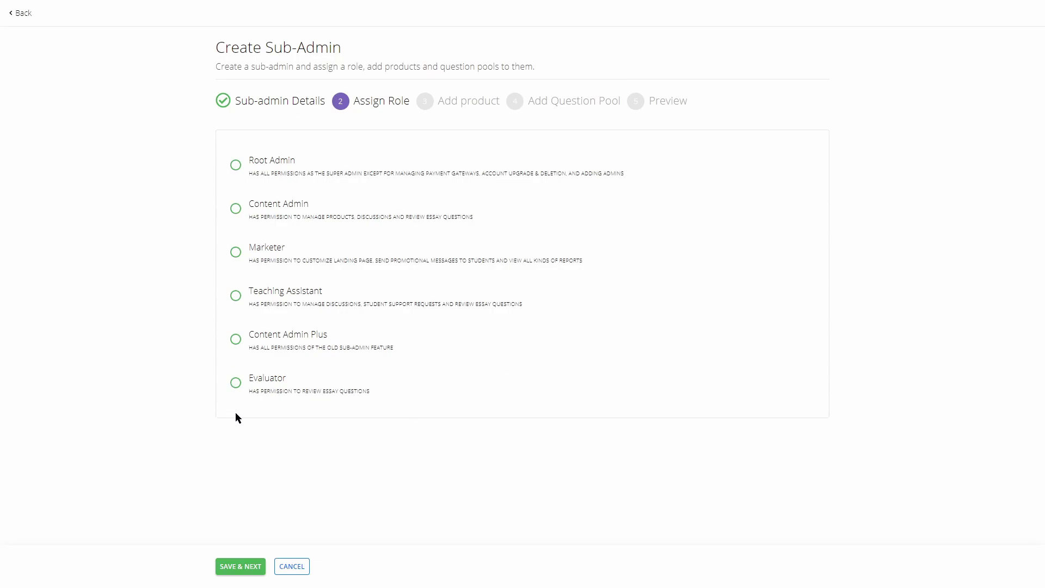
- Give the sub-admin the Evaluator role and grant access to the Digital evaluation 1 product
left_click(236, 383)
left_click(241, 566)
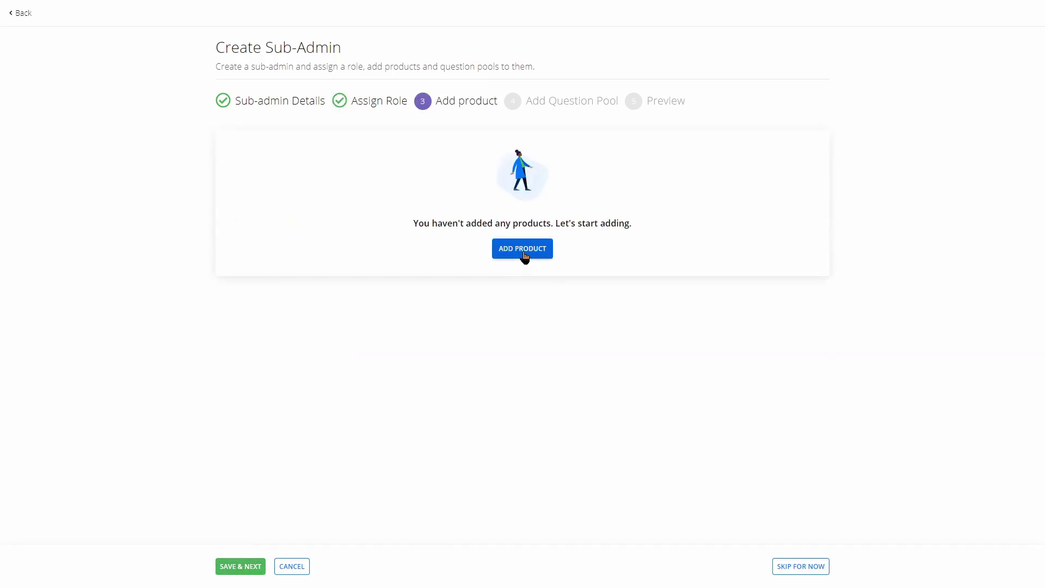
left_click(522, 249)
scroll(430, 294, "down", 6)
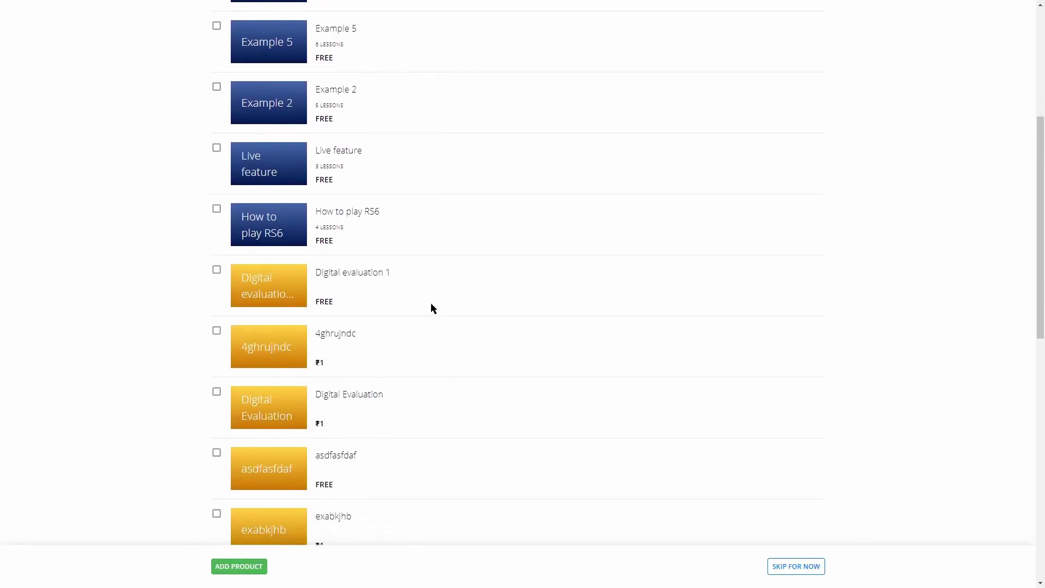
left_click(216, 228)
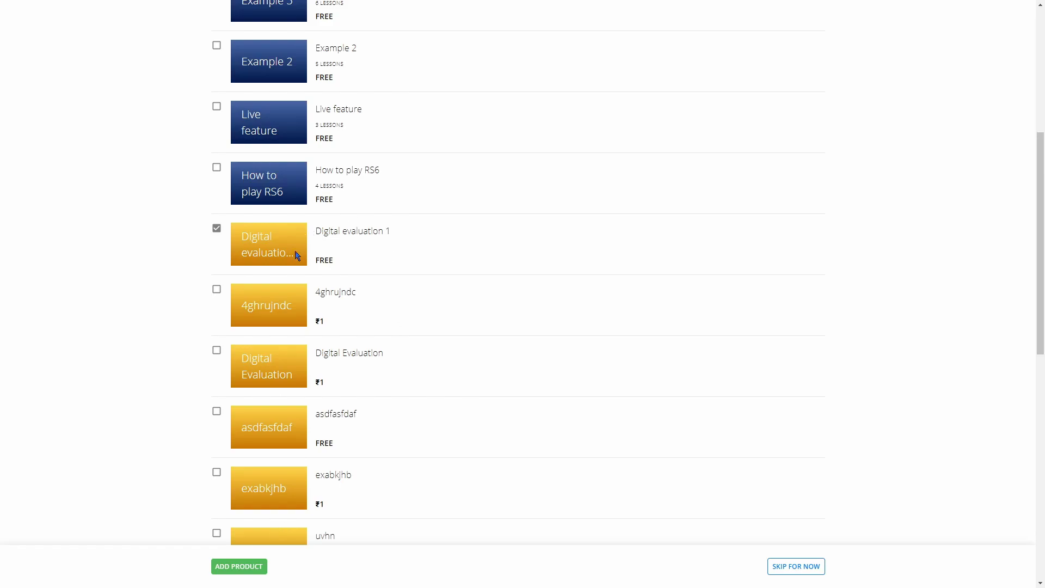
left_click(241, 566)
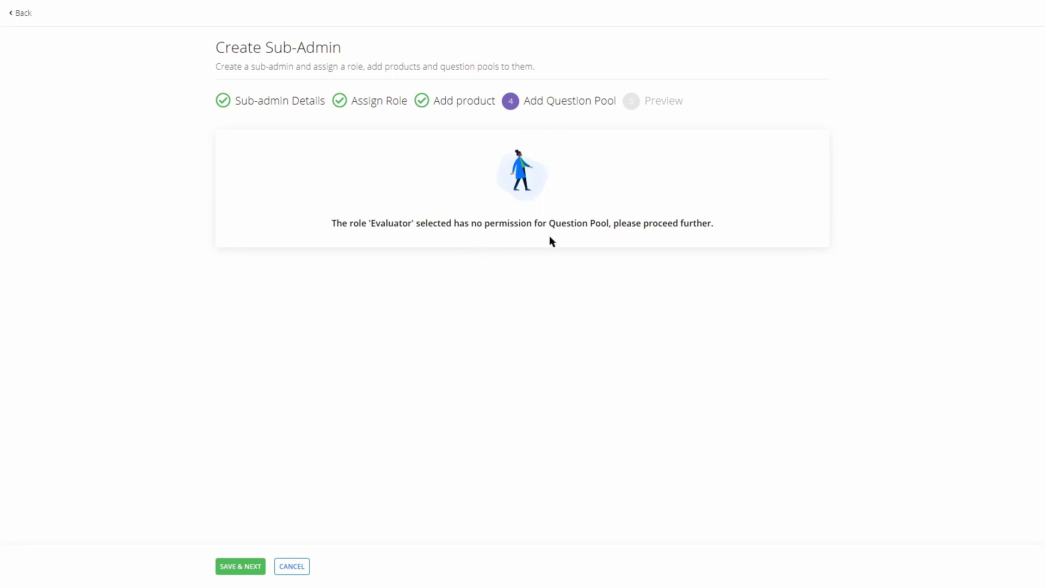
- Skip the question pool step, review the Preview tabs, and finish creating the sub-admin
left_click(240, 569)
left_click(332, 186)
left_click(394, 187)
left_click(283, 184)
left_click(322, 186)
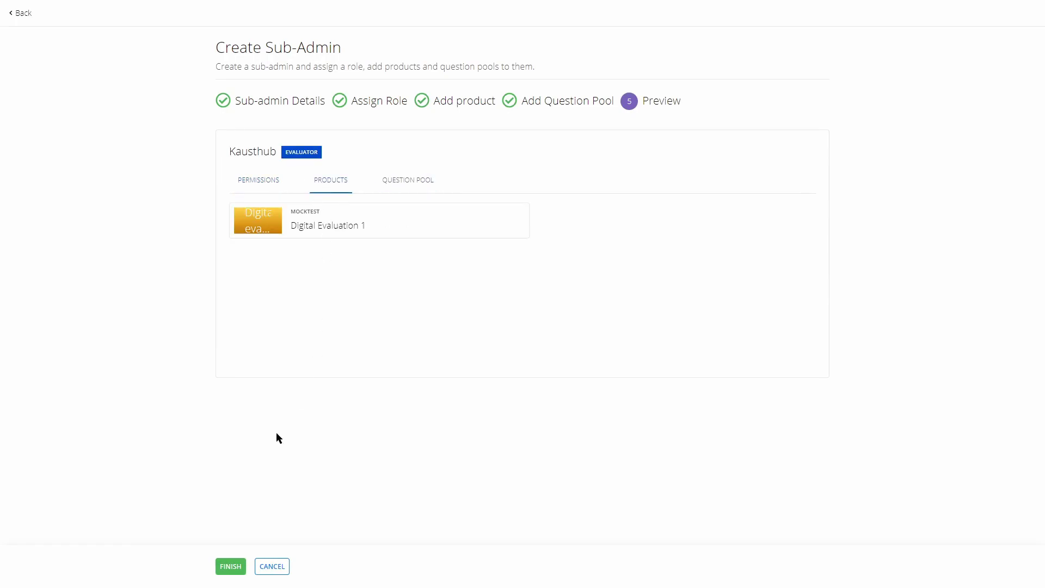
left_click(230, 567)
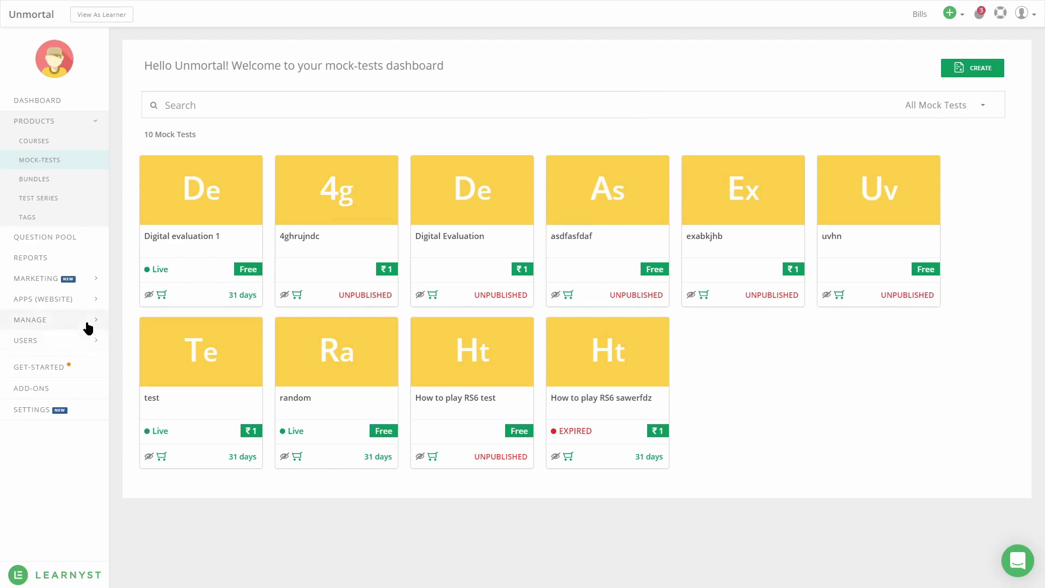
- Open the Digital evaluation 1 submissions under Manage > Answer Reviews
left_click(87, 322)
left_click(87, 283)
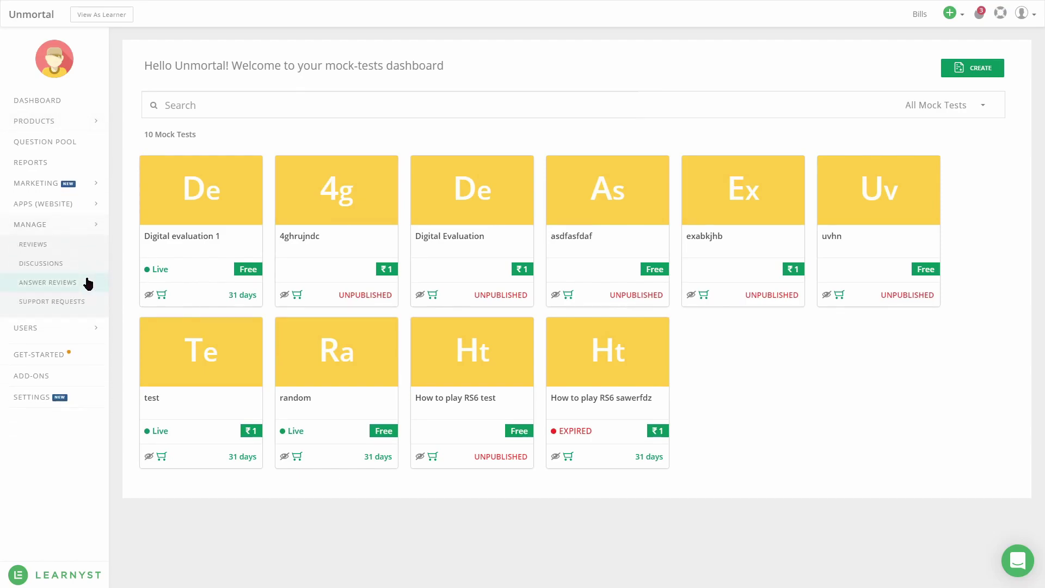
left_click(545, 259)
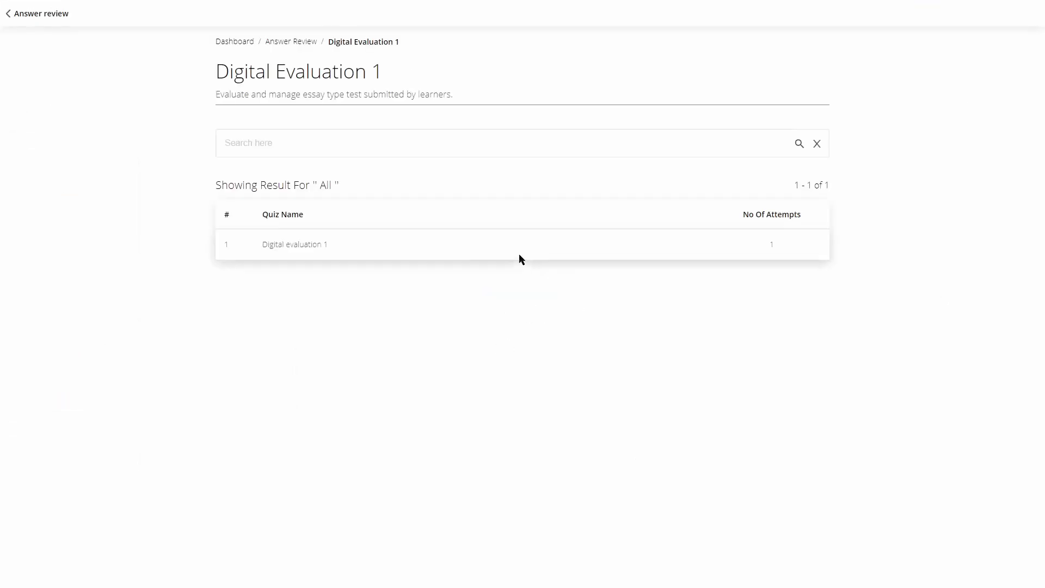
left_click(527, 256)
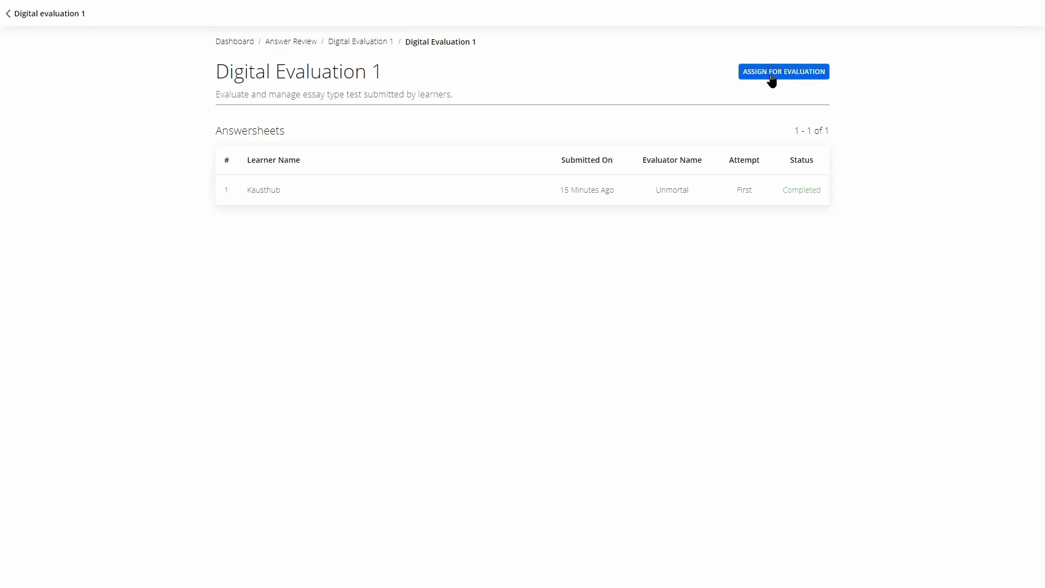
- Assign the learner's answer sheet to the new Evaluator sub-admin and publish the assignment
left_click(772, 76)
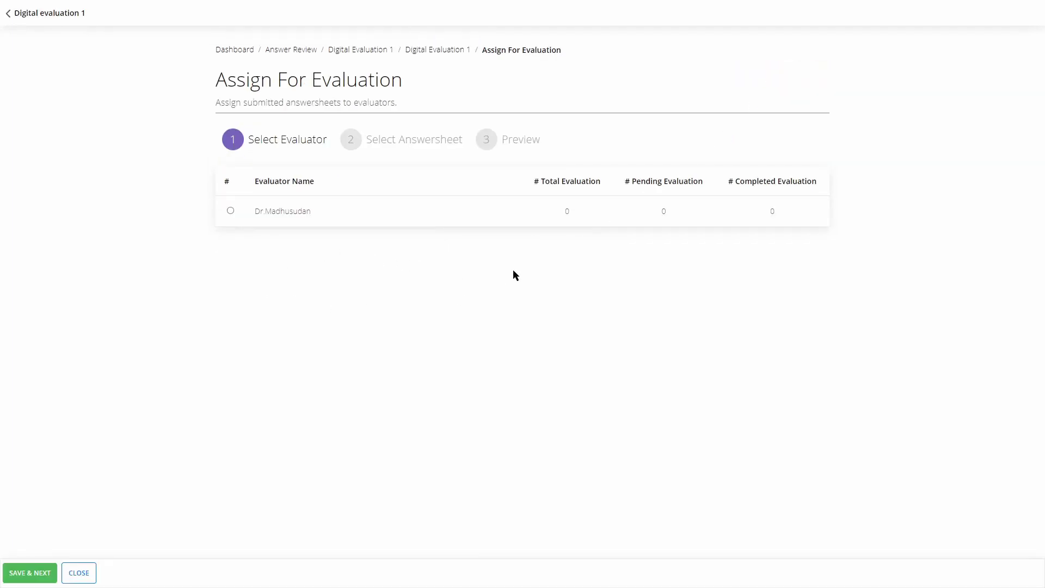
left_click(298, 215)
left_click(10, 580)
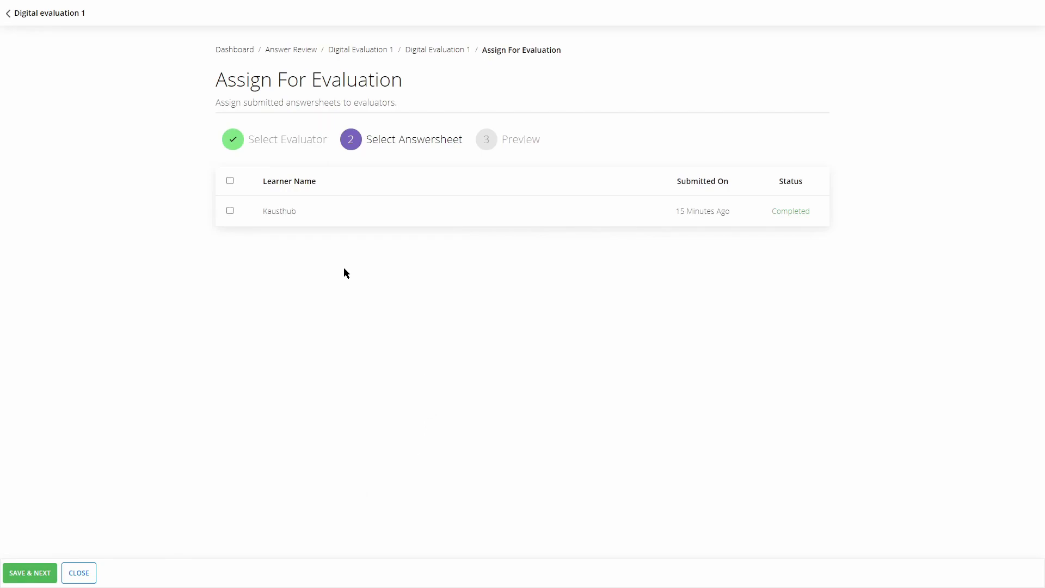
left_click(230, 211)
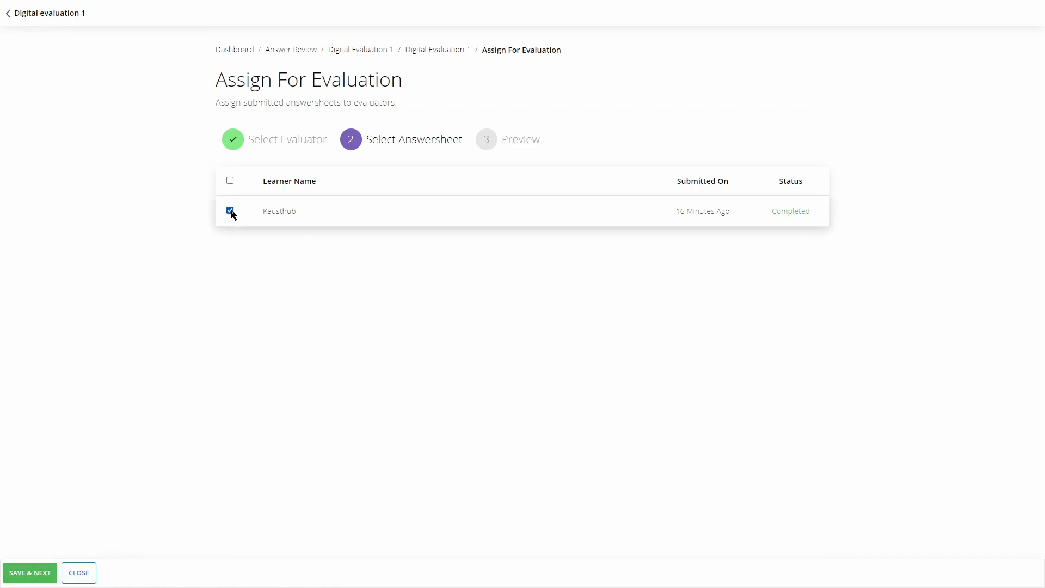
left_click(22, 573)
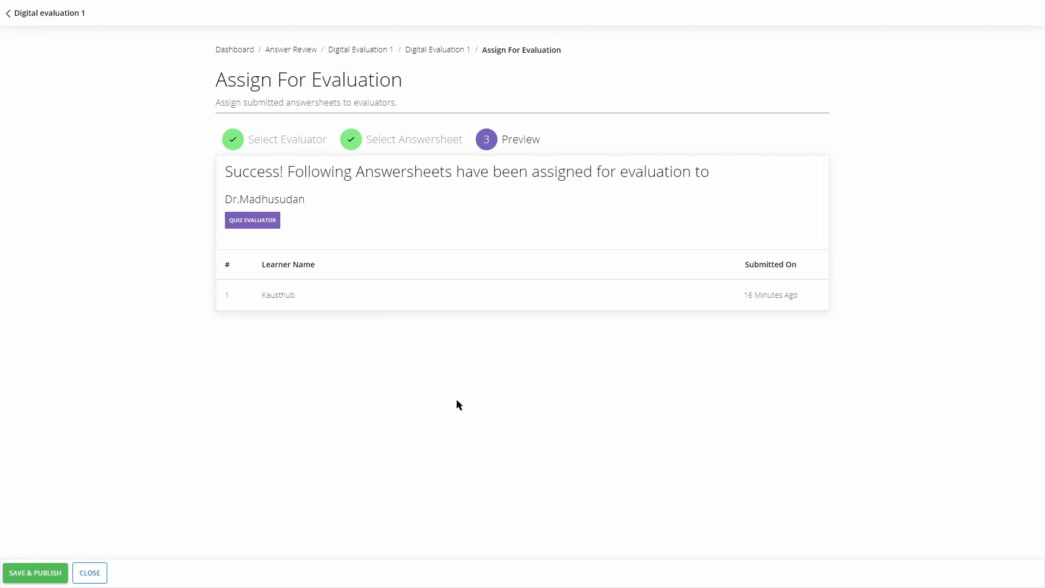
left_click(20, 574)
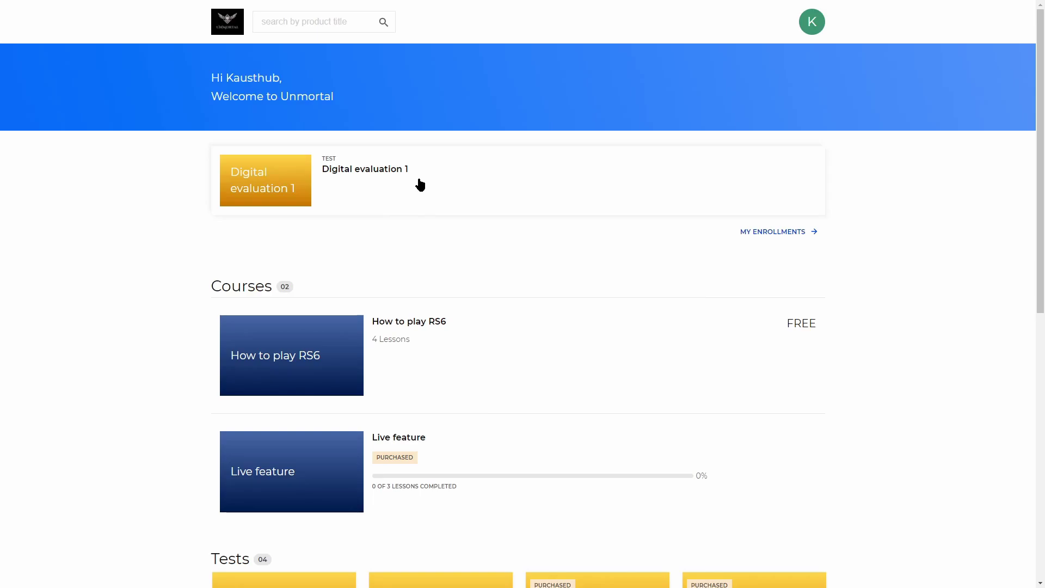
- As the learner, open the Digital evaluation 1 test page from the home page
left_click(403, 187)
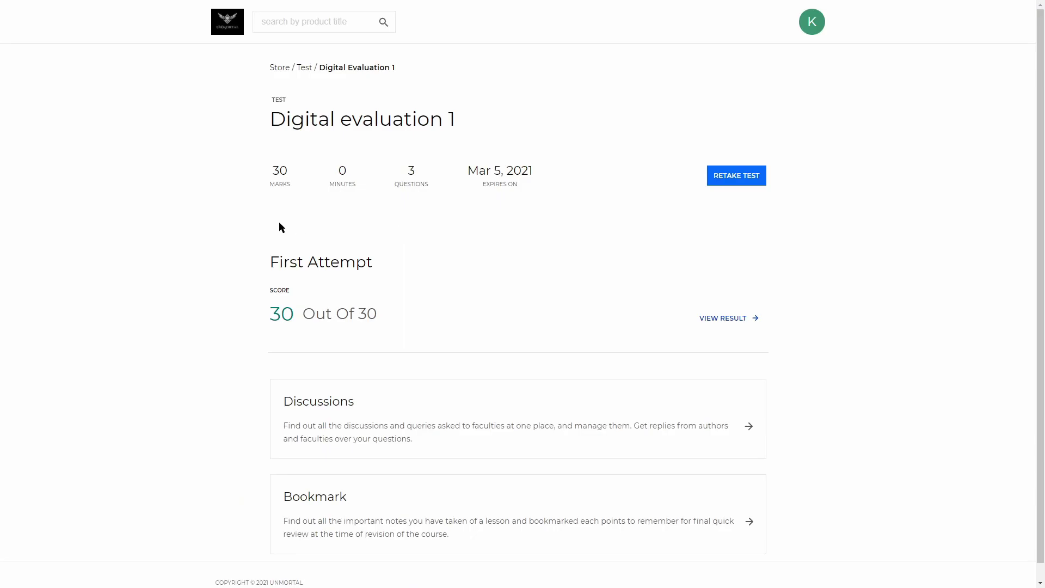
scroll(299, 517, "down", 1)
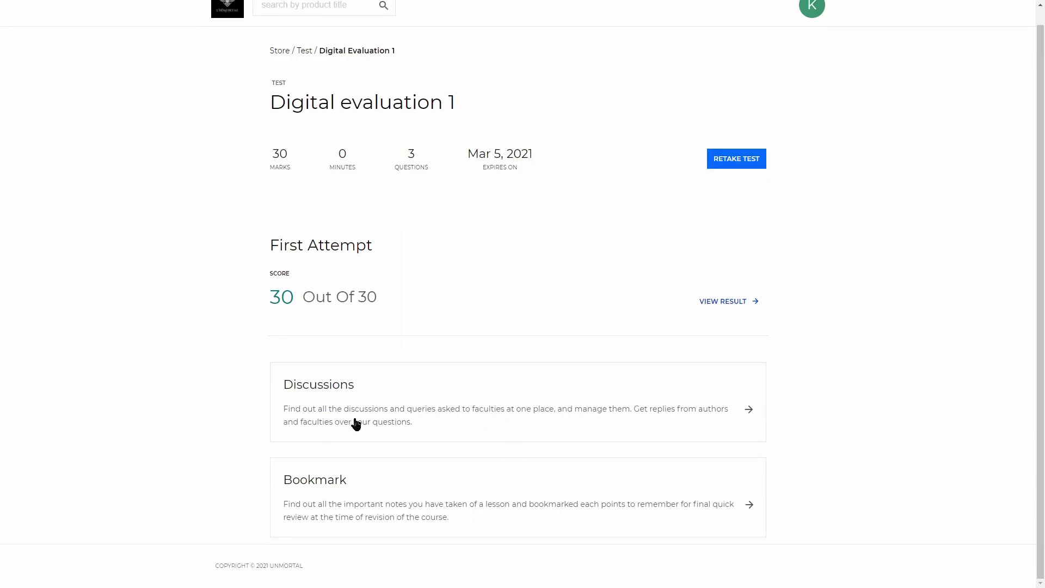
scroll(397, 487, "up", 1)
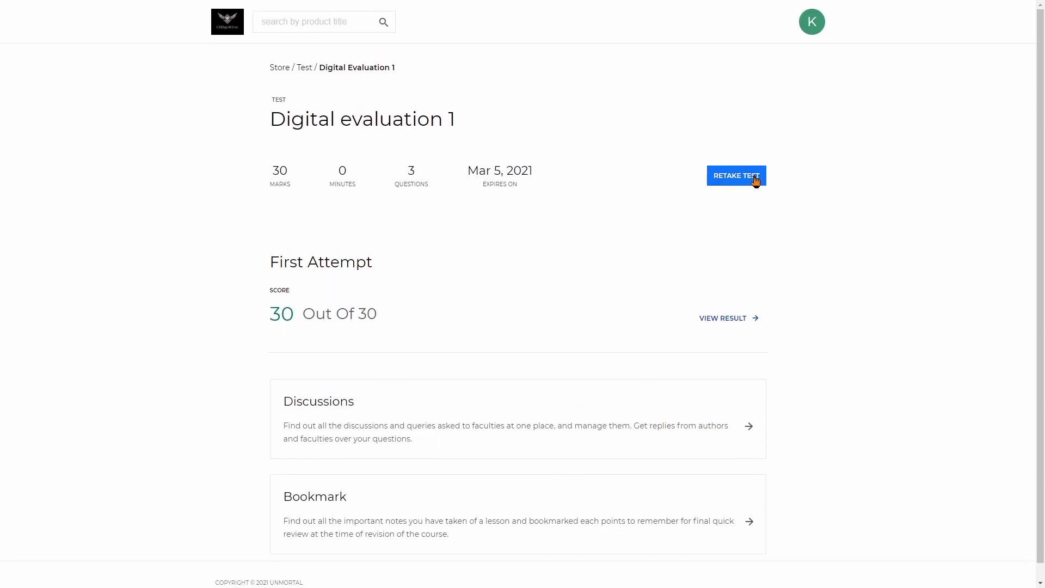
- View the first attempt's 30/30 result report and open the answer sheet viewer
left_click(729, 322)
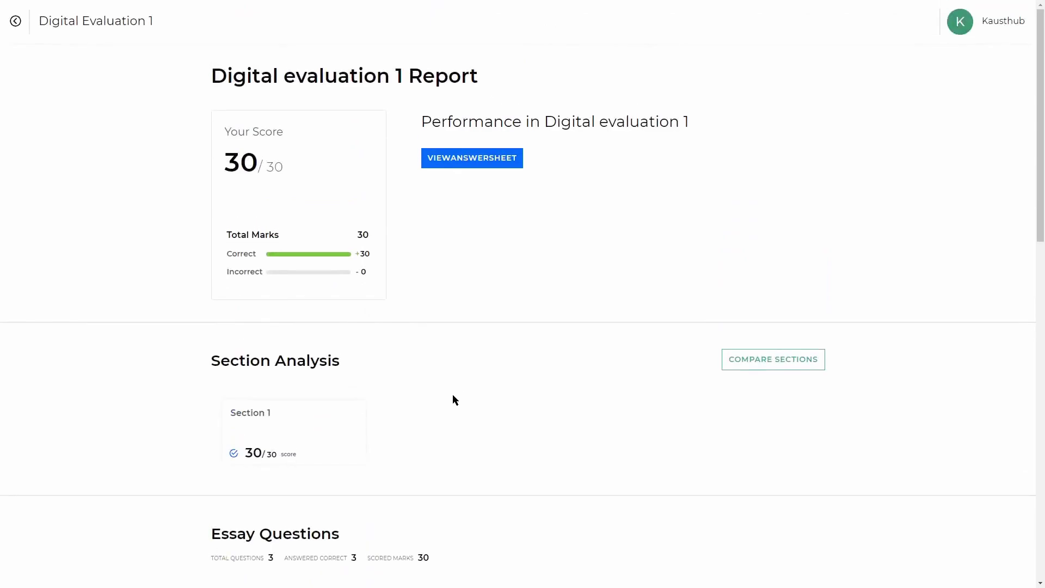
scroll(451, 399, "down", 5)
scroll(433, 407, "down", 5)
scroll(427, 410, "down", 5)
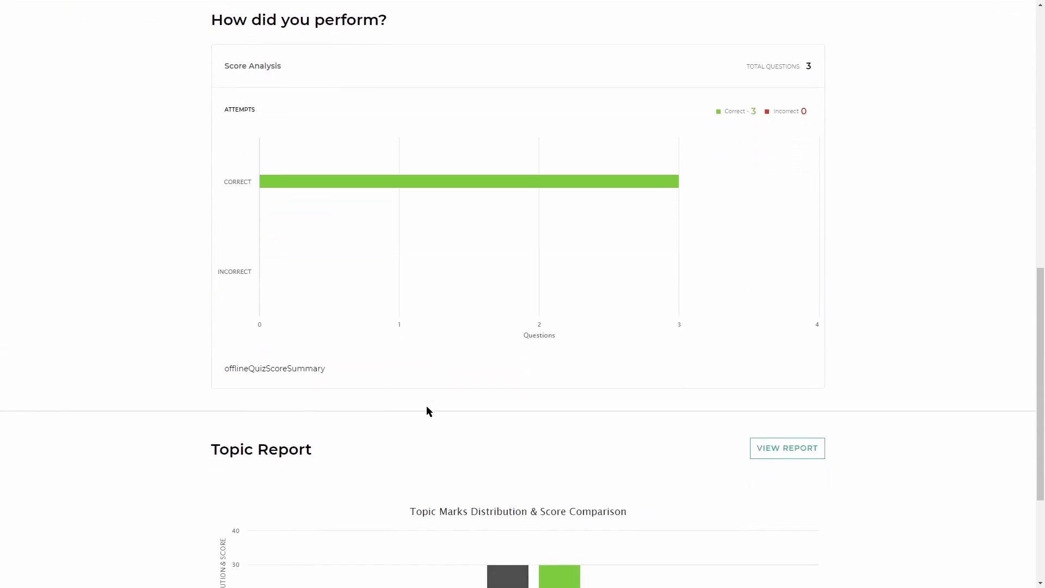
scroll(426, 412, "up", 5)
left_click(497, 160)
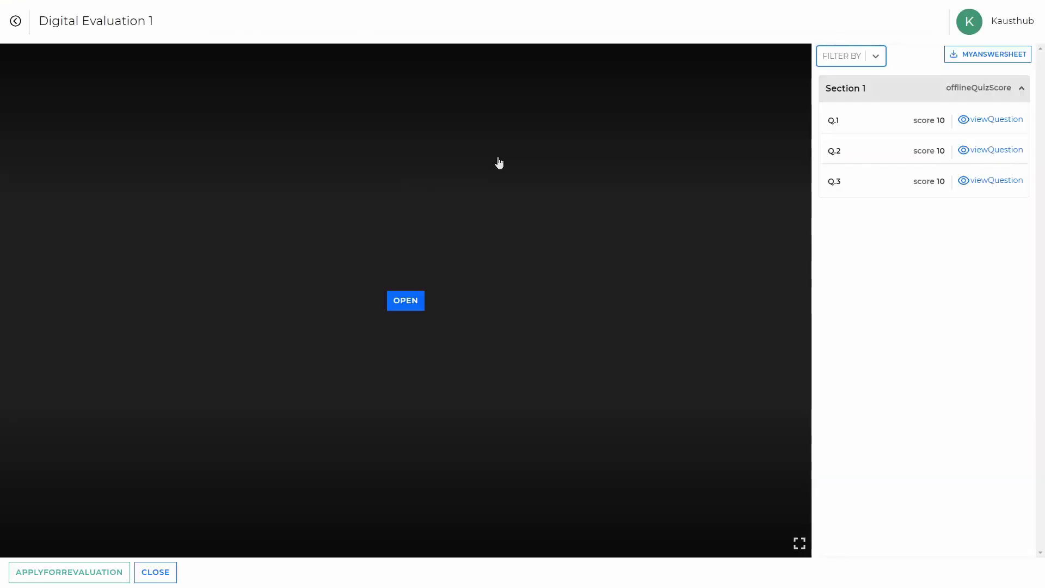
- Load the graded answer sheet PDF, then reopen the first attempt's results from the test page
left_click(394, 308)
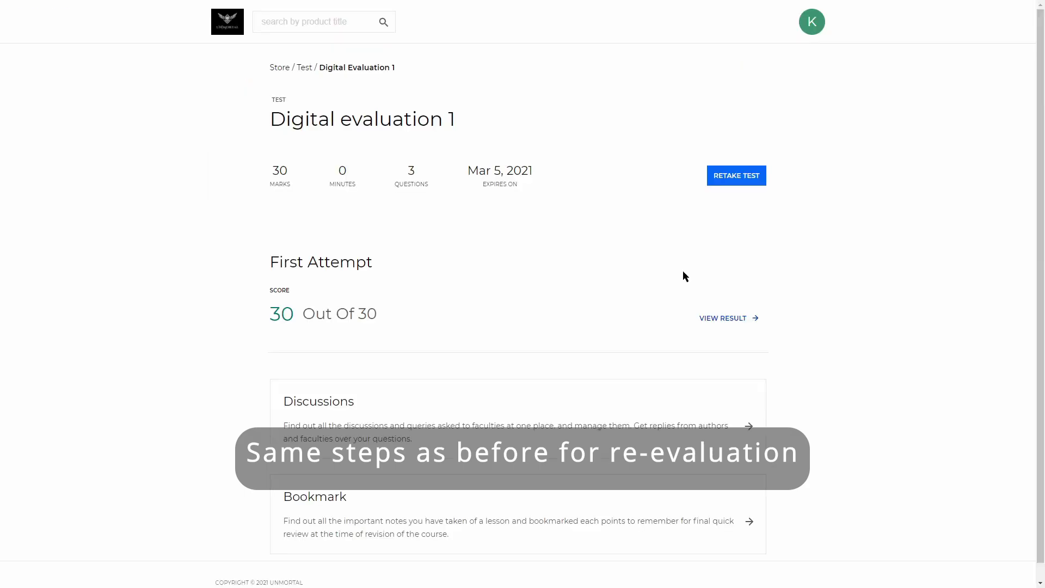
left_click(741, 324)
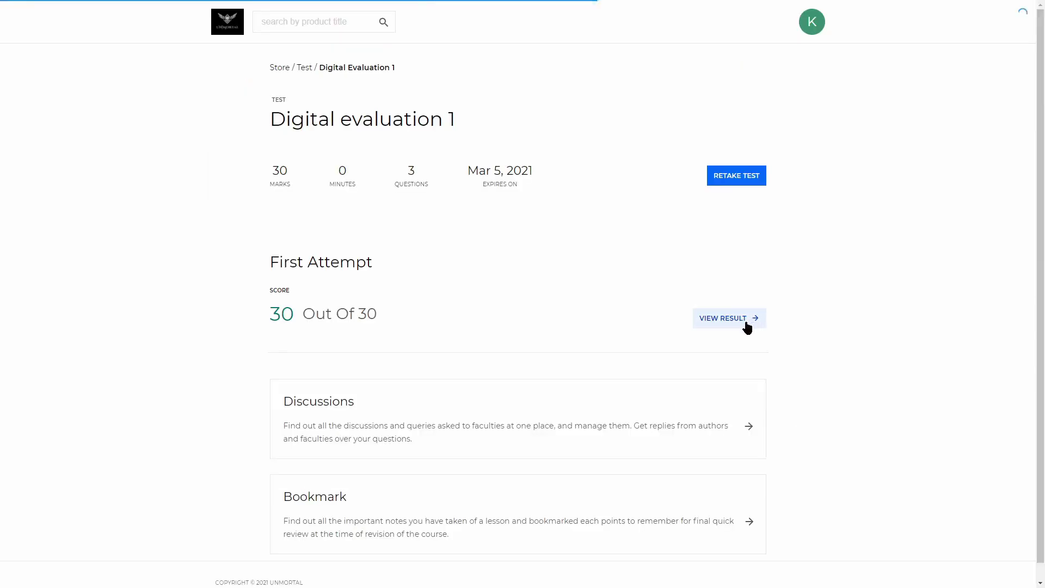
- Inspect the APPROVED, 10/10 annotated answer sheet, close it, and scroll to the Topic Report
left_click(497, 161)
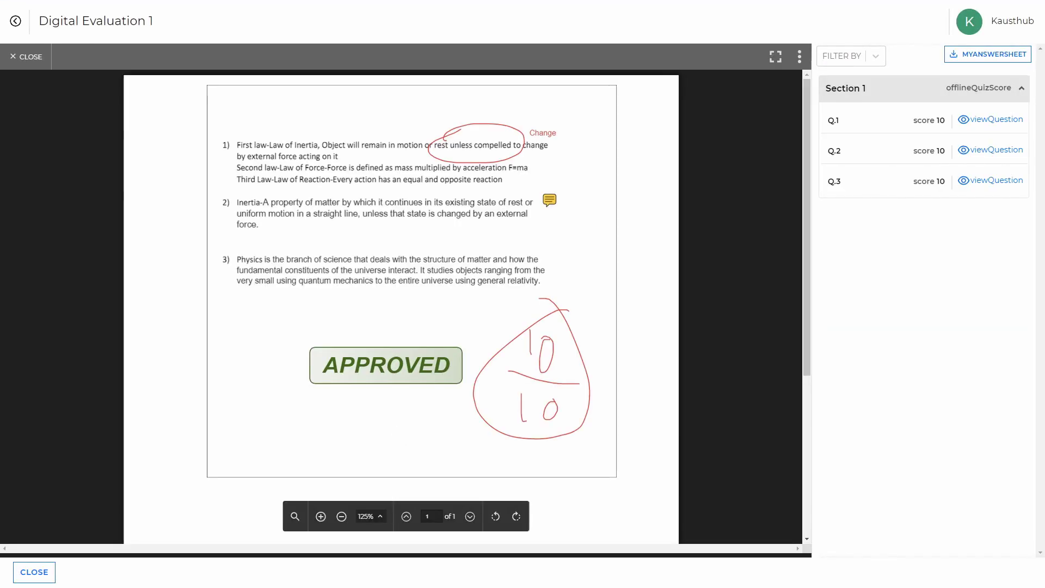
left_click(34, 572)
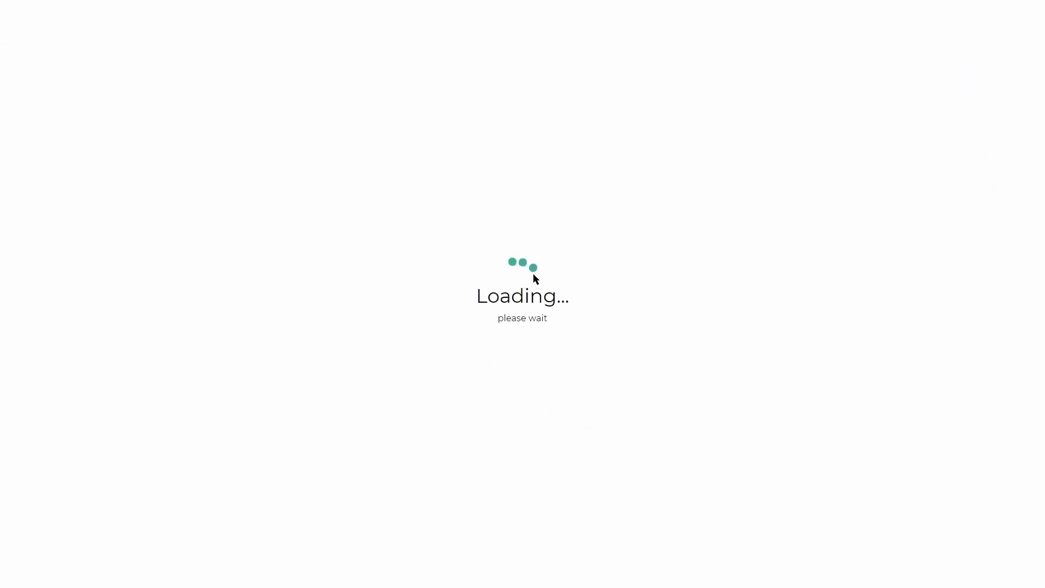
scroll(373, 326, "down", 10)
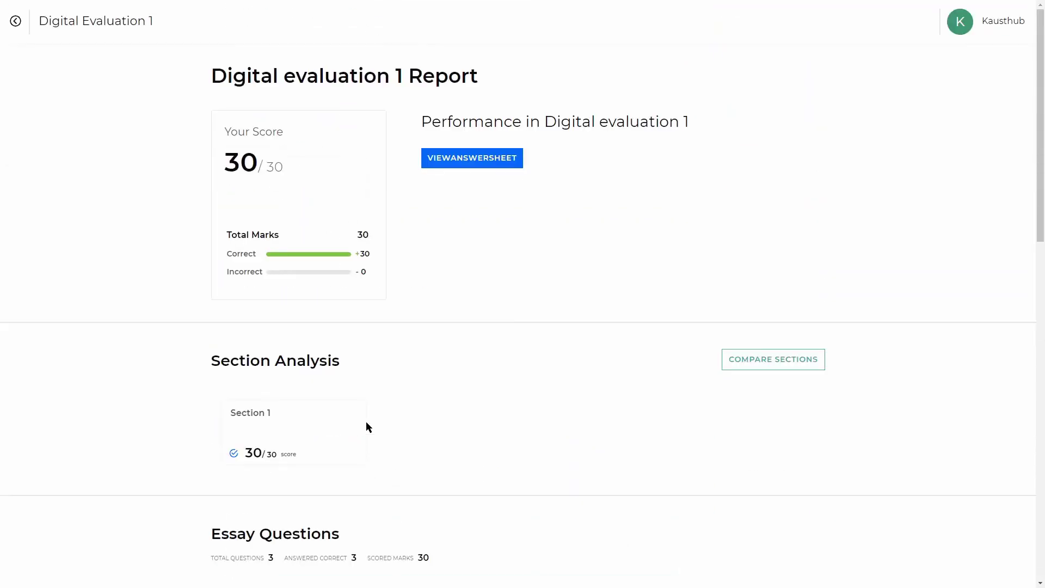
scroll(365, 426, "down", 15)
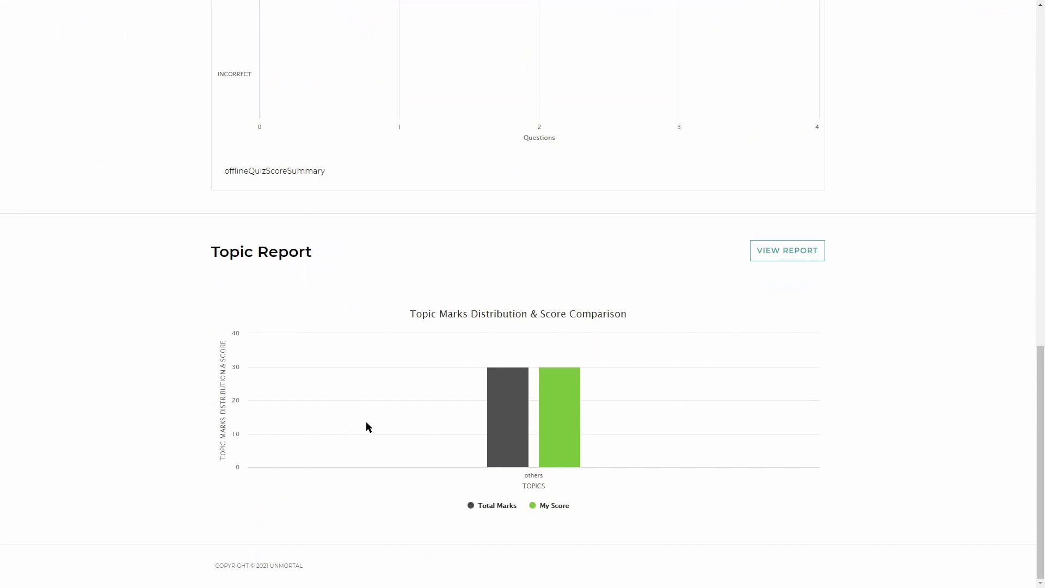